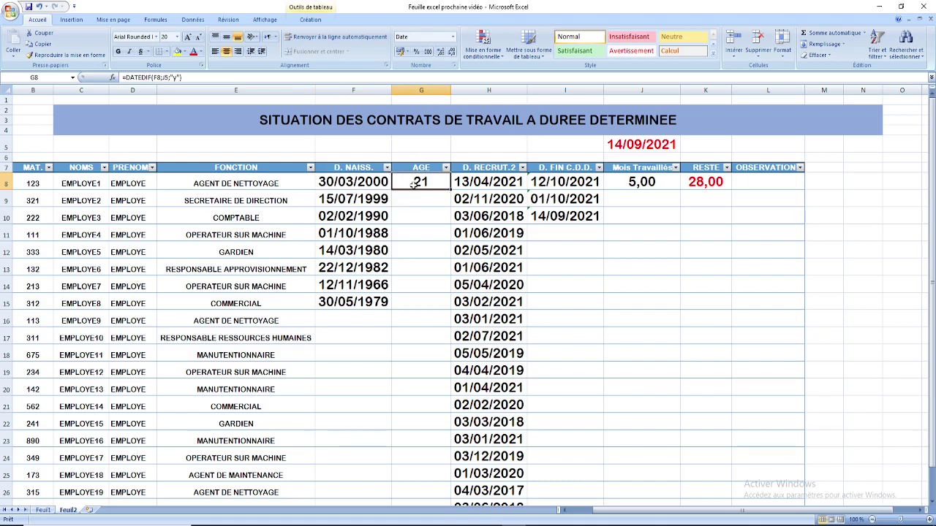
left_click(505, 181)
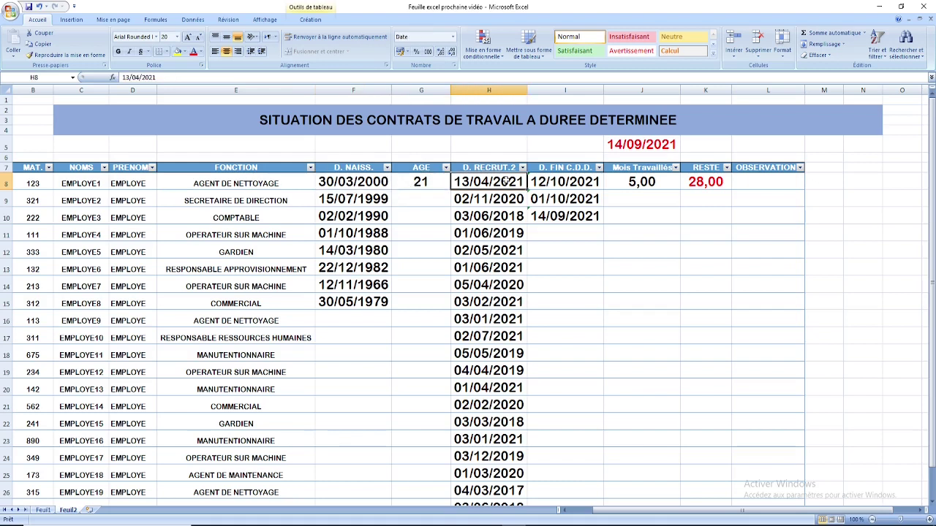
left_click(566, 179)
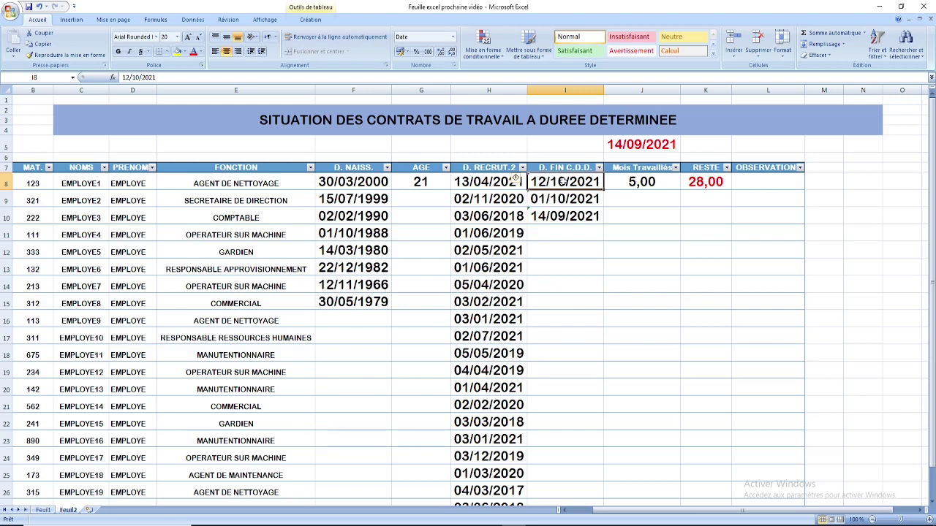
left_click(510, 233)
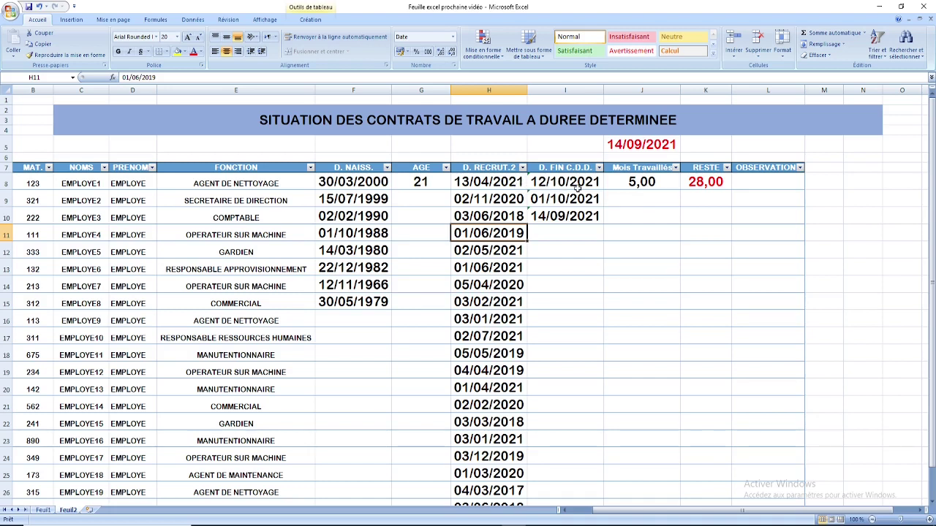
left_click(706, 184)
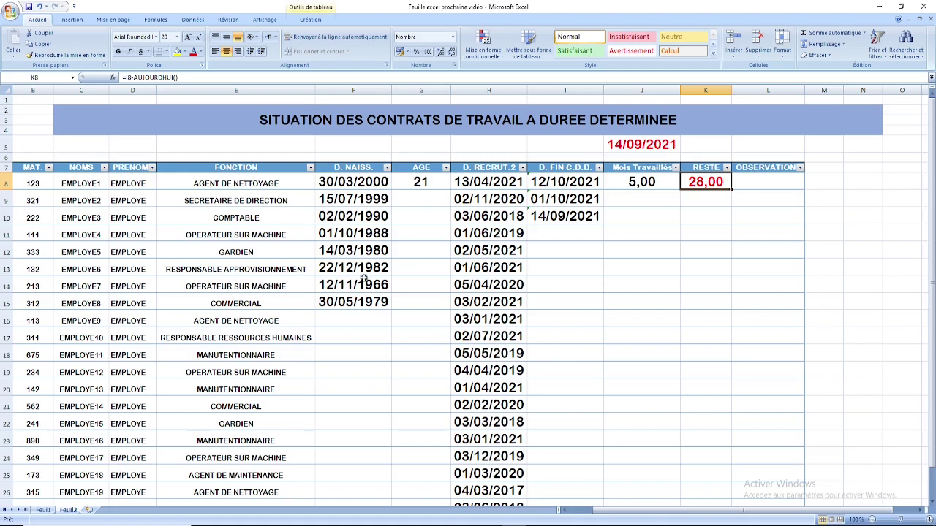
Calculate the second employee's age in years in cell G9 with the formula =DATEDIF(F9;J5;"y")
left_click(421, 198)
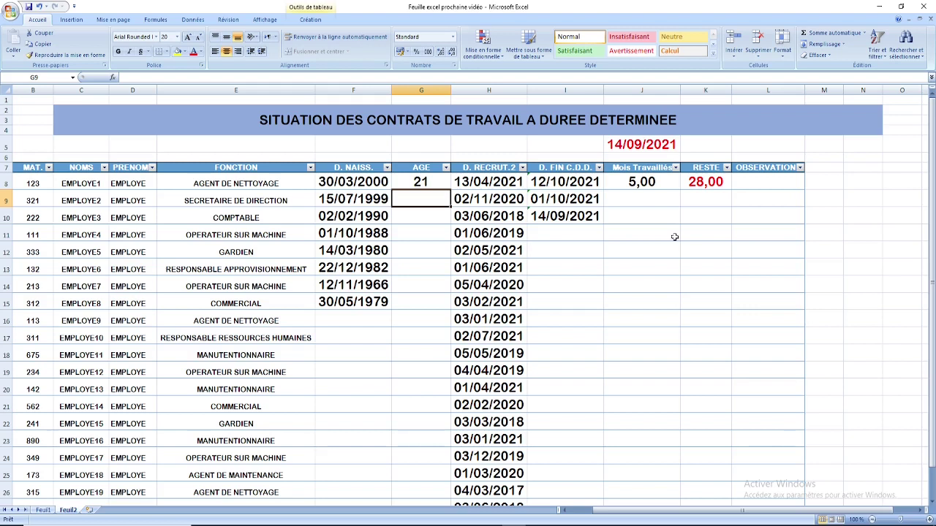
type("=")
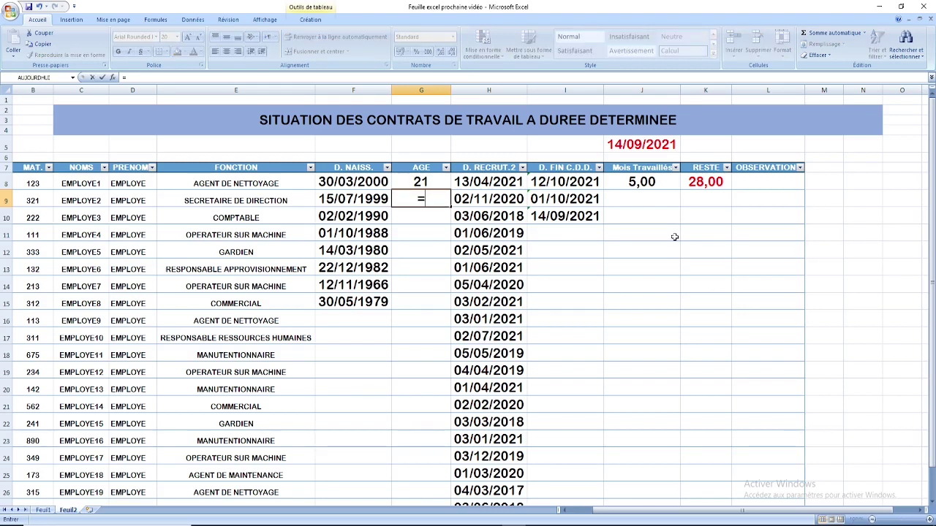
type("DA")
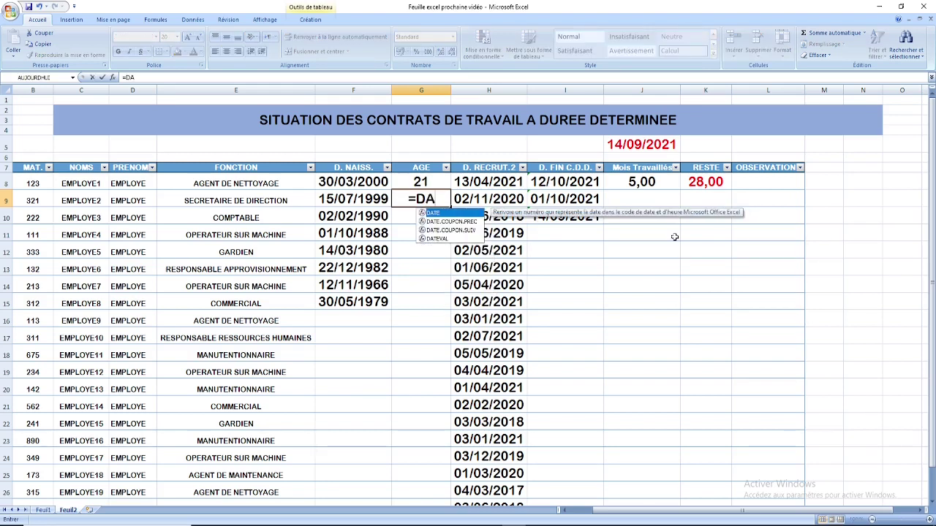
type("TEDIF")
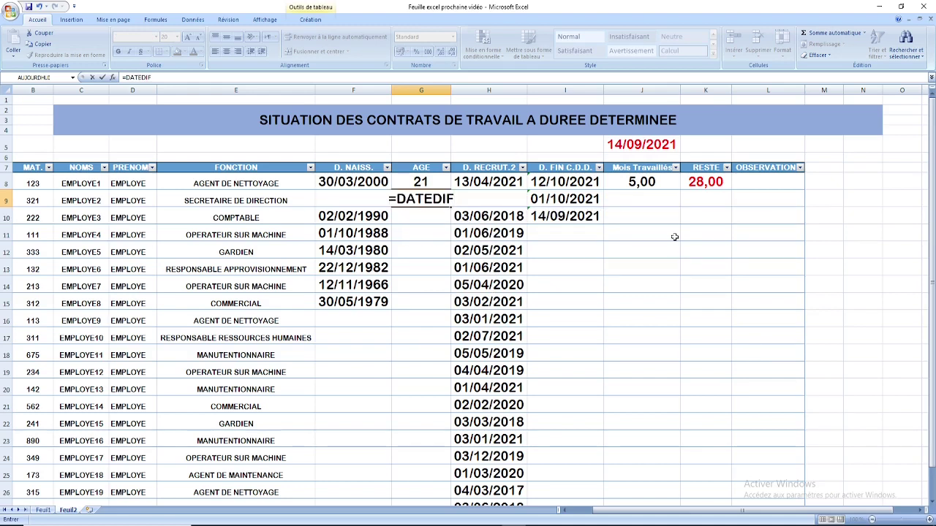
type("(")
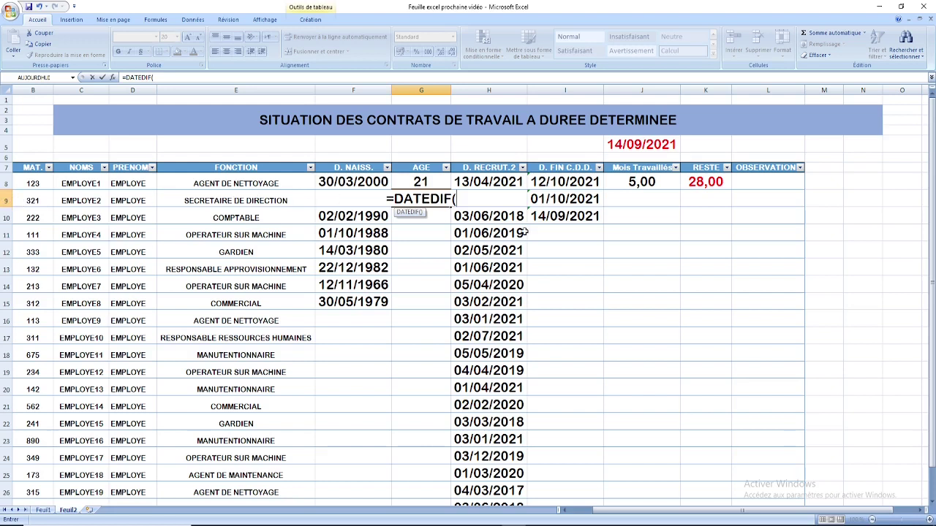
type("f")
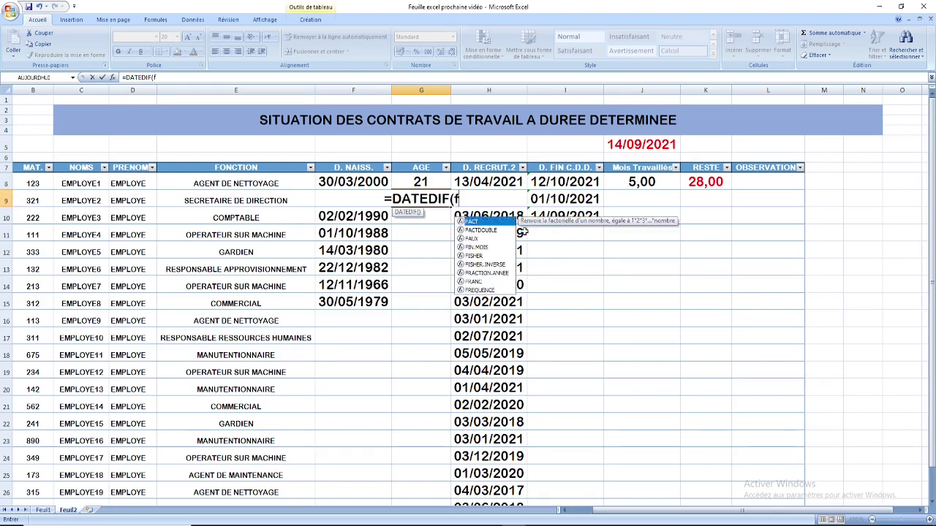
type("9")
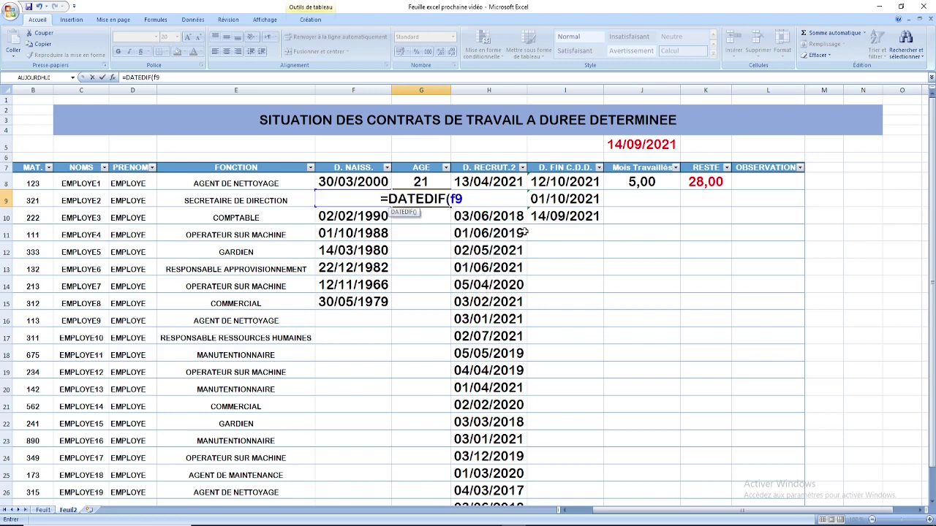
type(";")
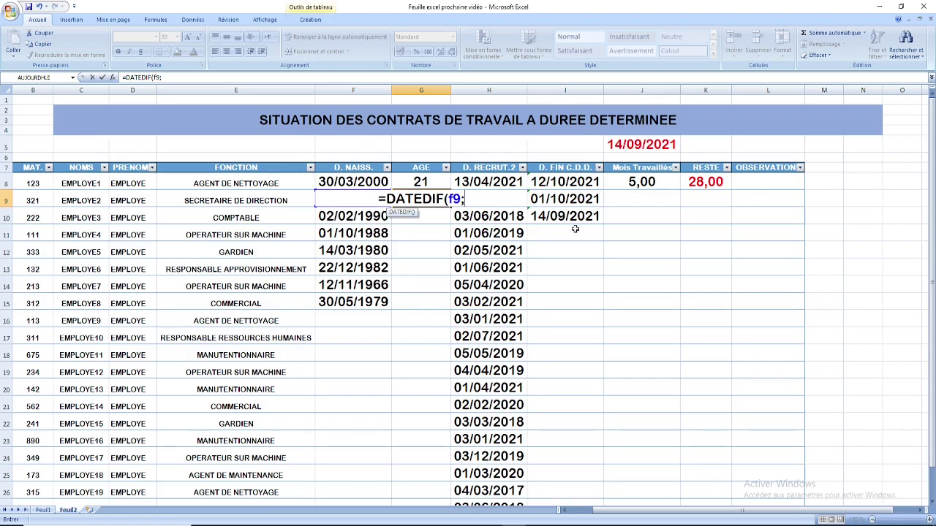
type("j5")
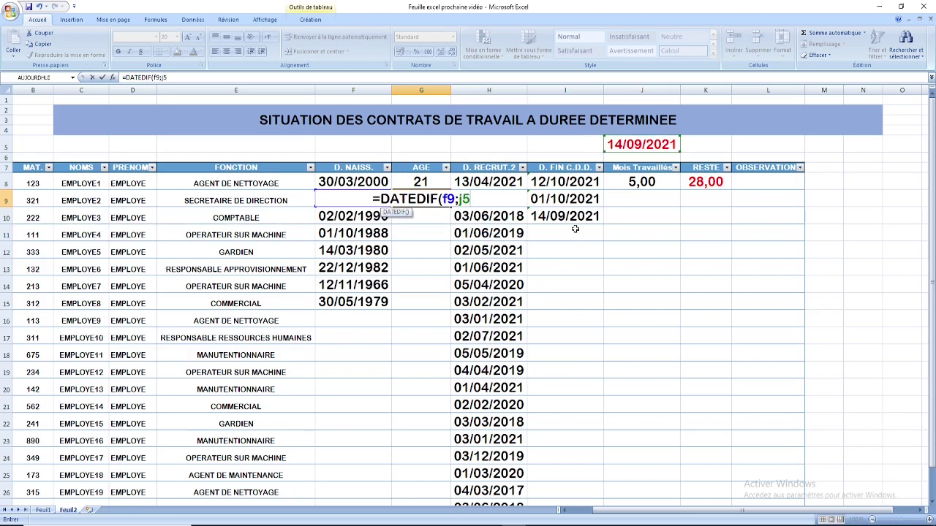
type(";")
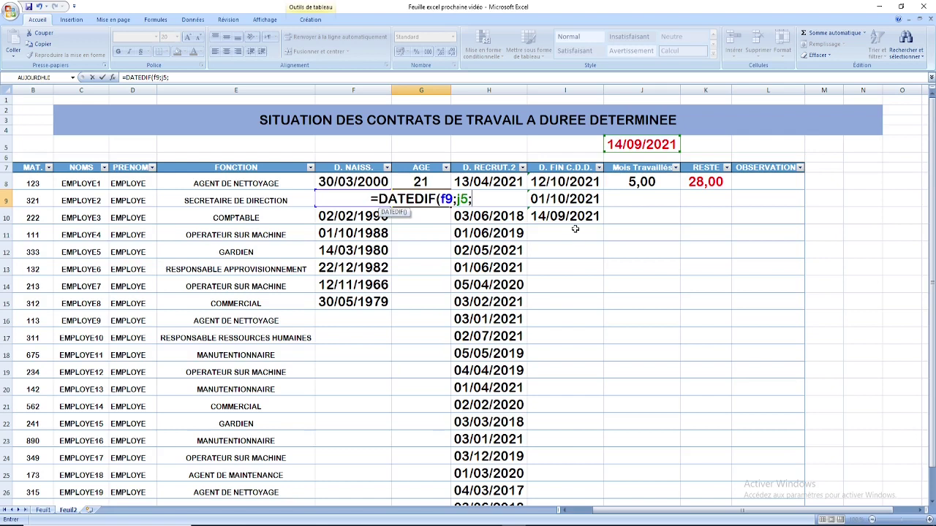
type("\"")
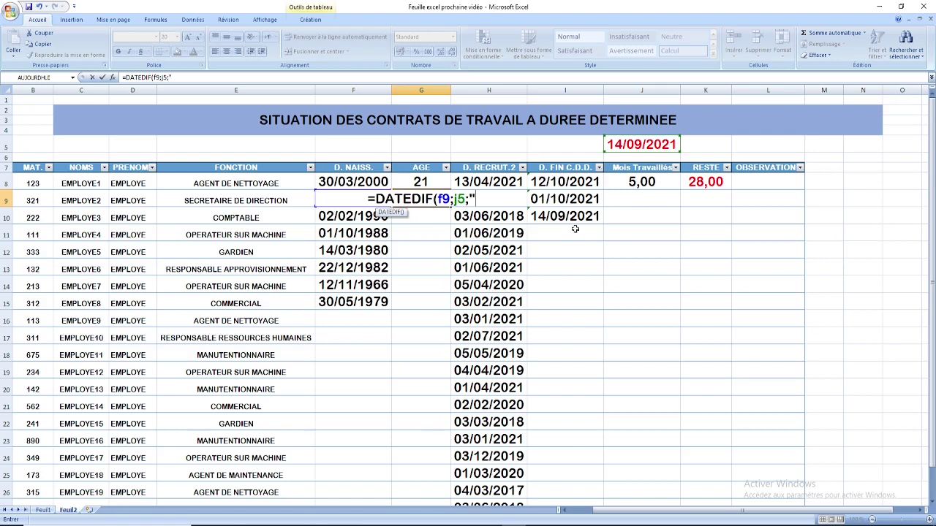
type("y")
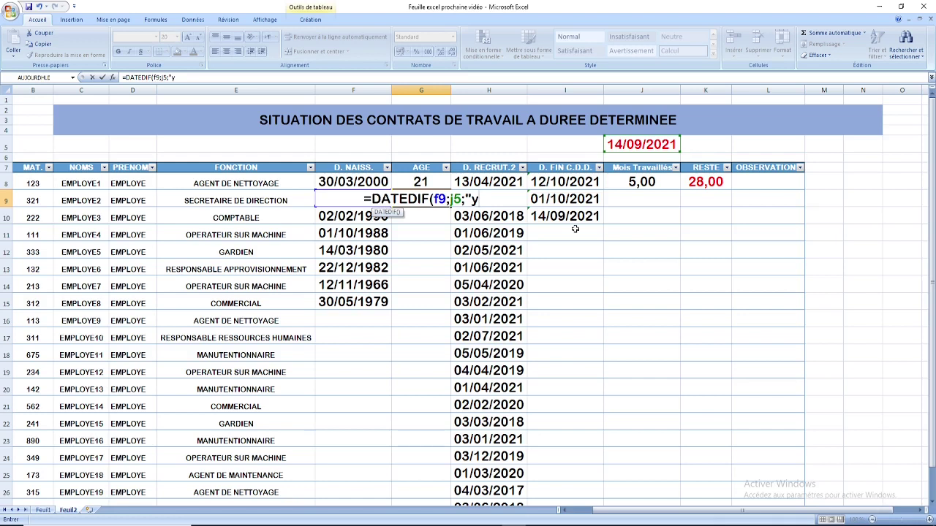
type("\")")
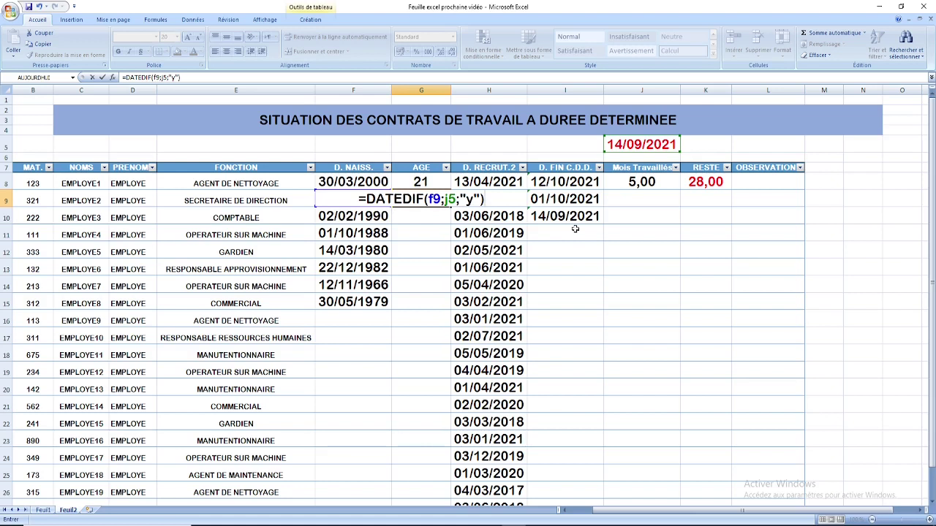
key("Return")
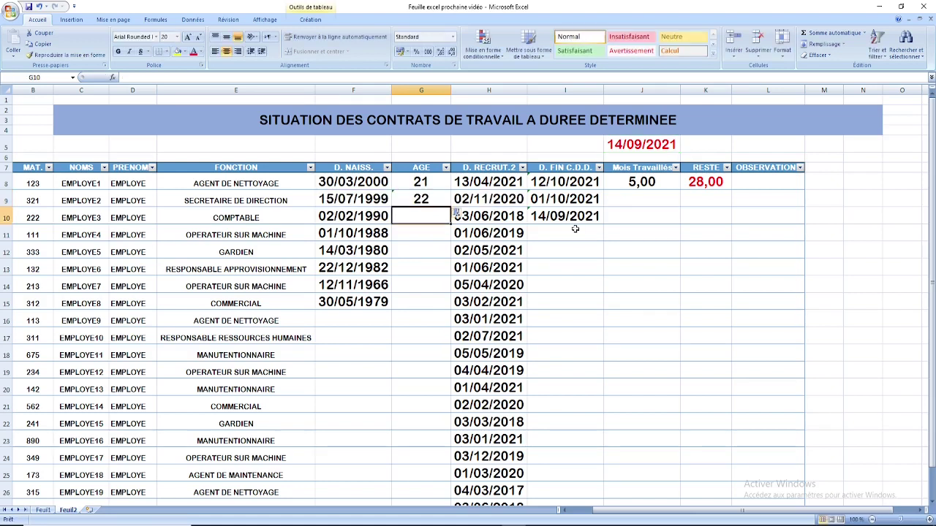
Change the unit argument of the DATEDIF formula in G9 to "m" to express the age in months
left_click(422, 199)
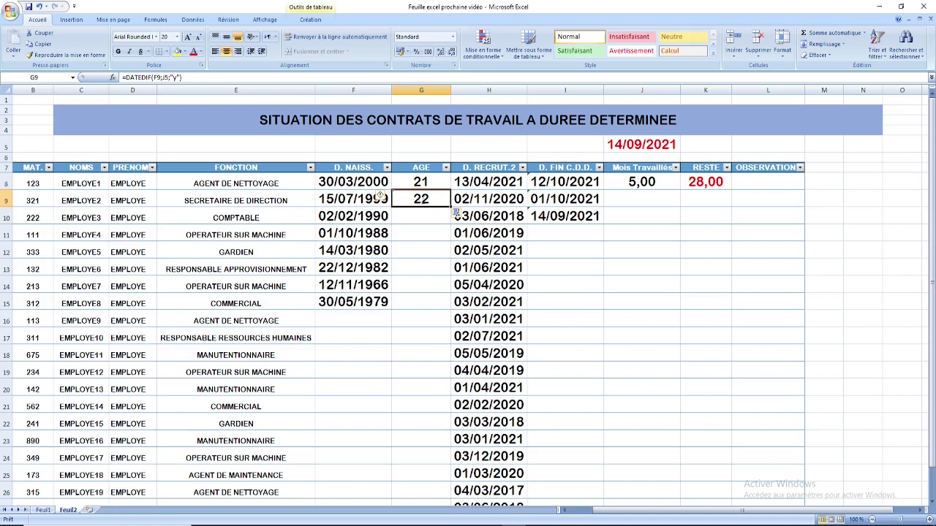
double_click(421, 199)
double_click(472, 199)
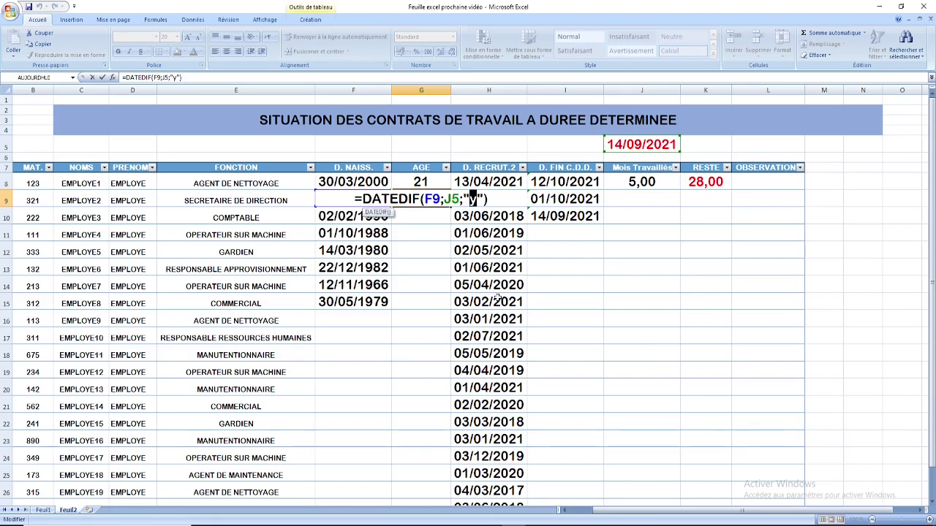
type("m")
key("End")
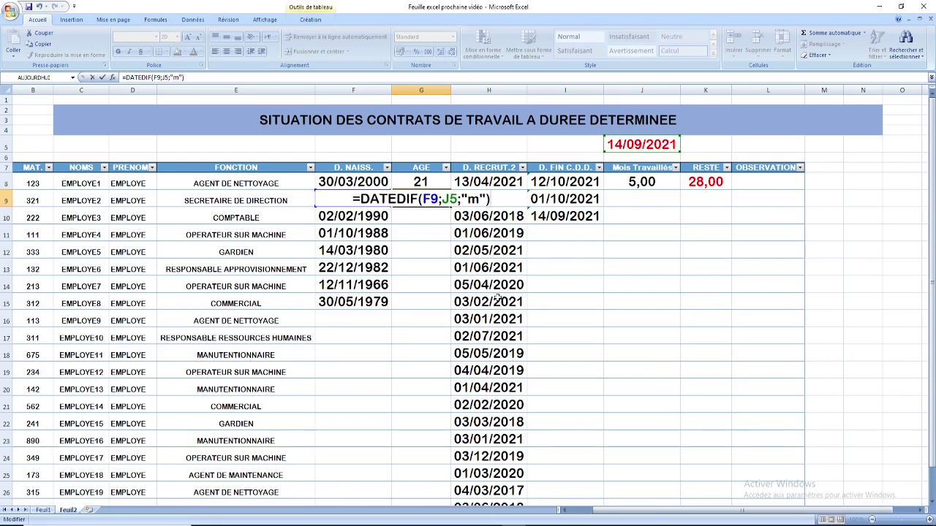
key("Return")
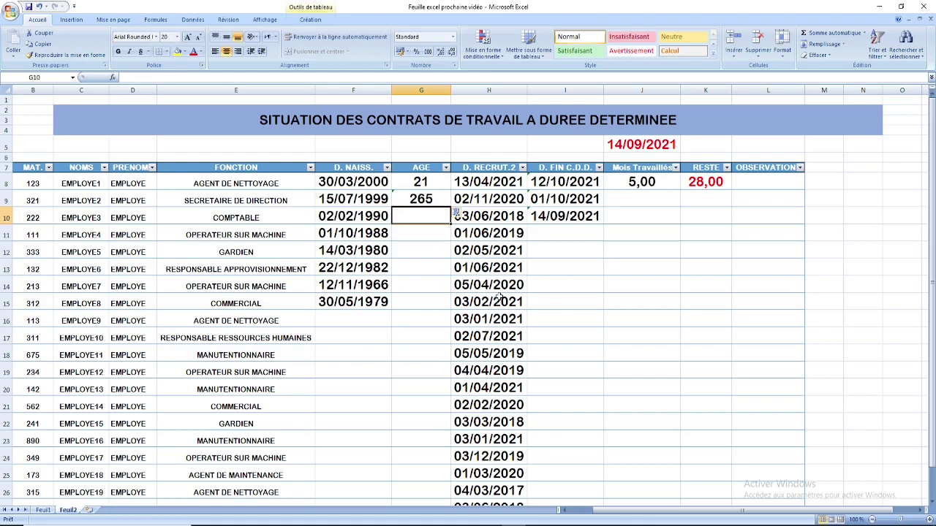
Change the unit argument of the DATEDIF formula in G9 to "d" to express the age in days
left_click(422, 198)
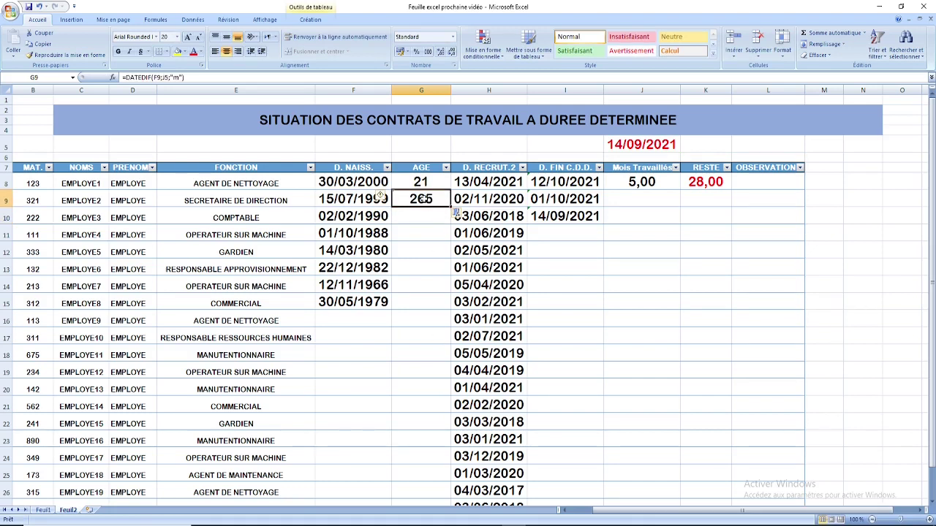
double_click(423, 199)
double_click(474, 199)
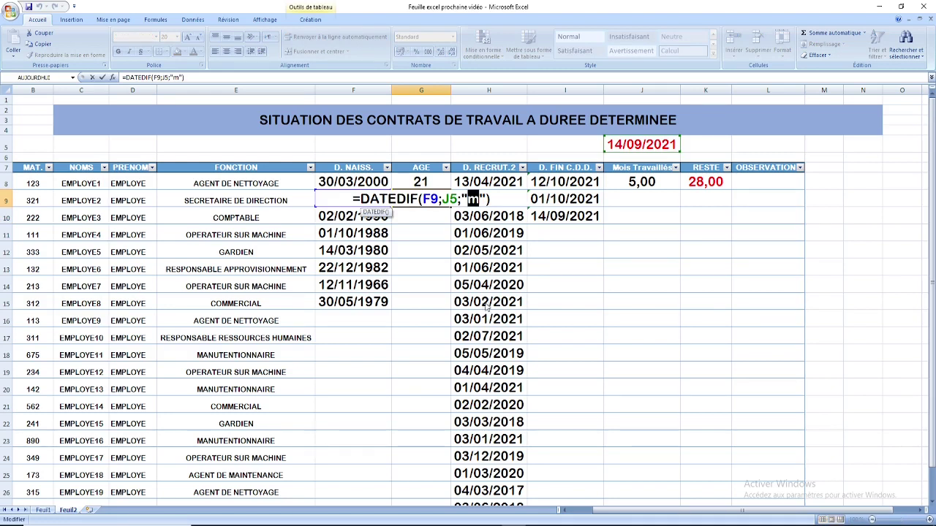
type("d")
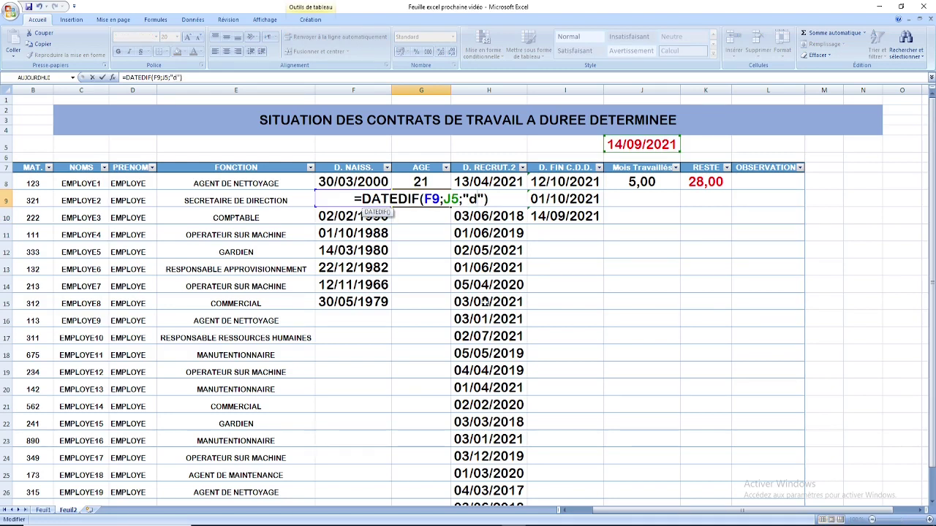
key("Right")
key("Right")
key("Return")
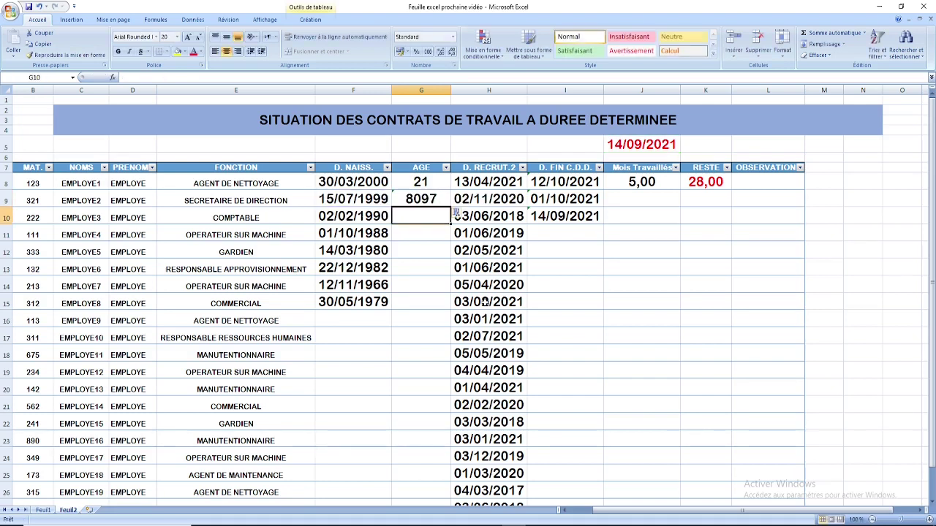
Set the unit argument of the DATEDIF formula in G9 back to "y" so the age is in years
left_click(429, 203)
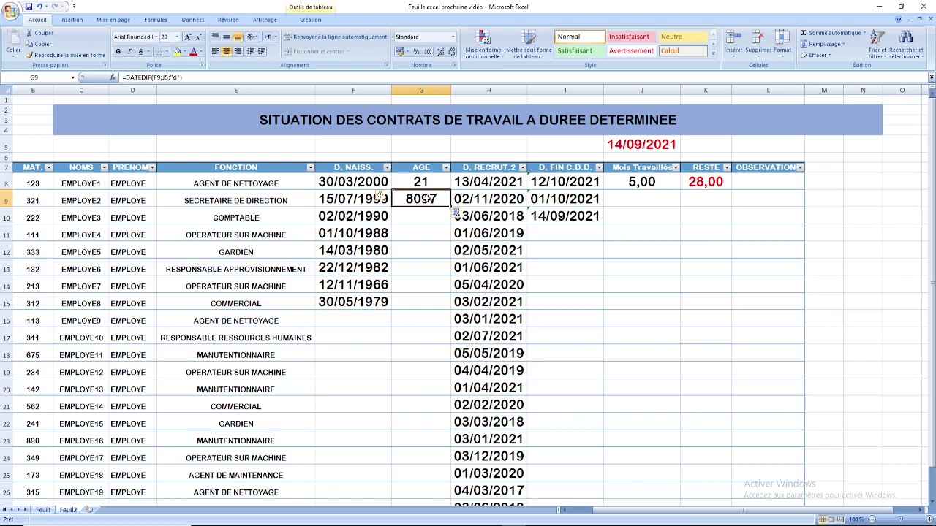
double_click(426, 199)
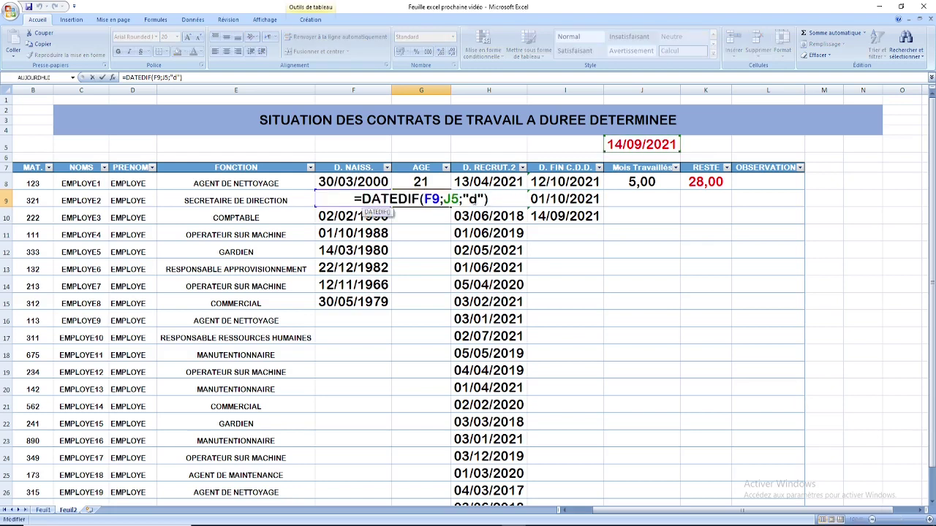
double_click(473, 199)
type("y")
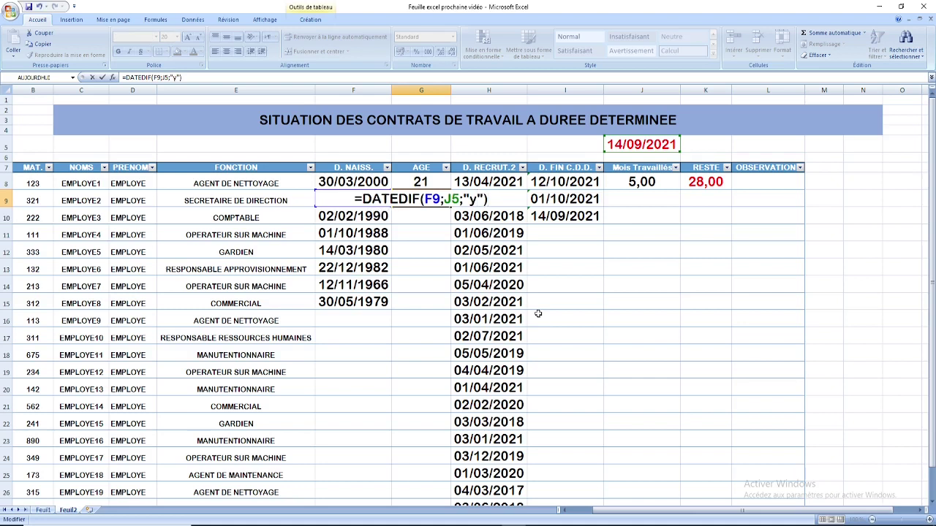
key("Return")
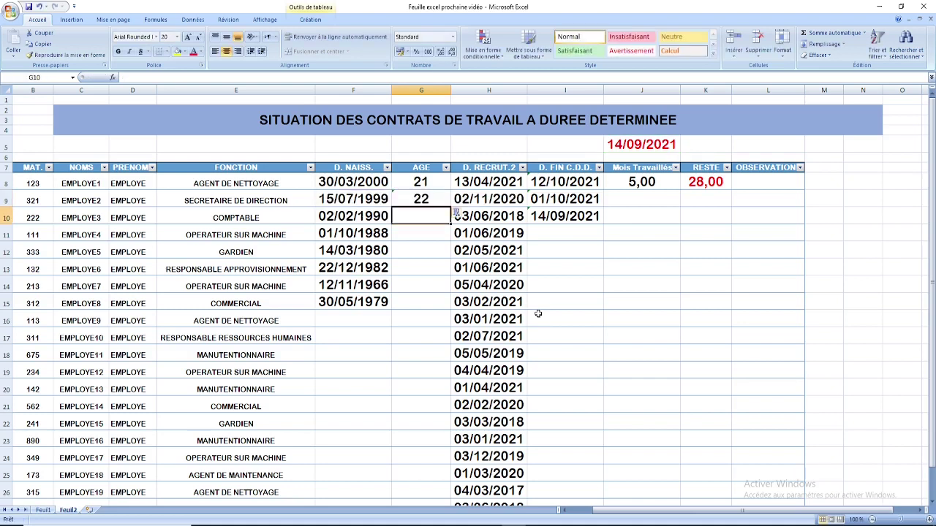
left_click(422, 202)
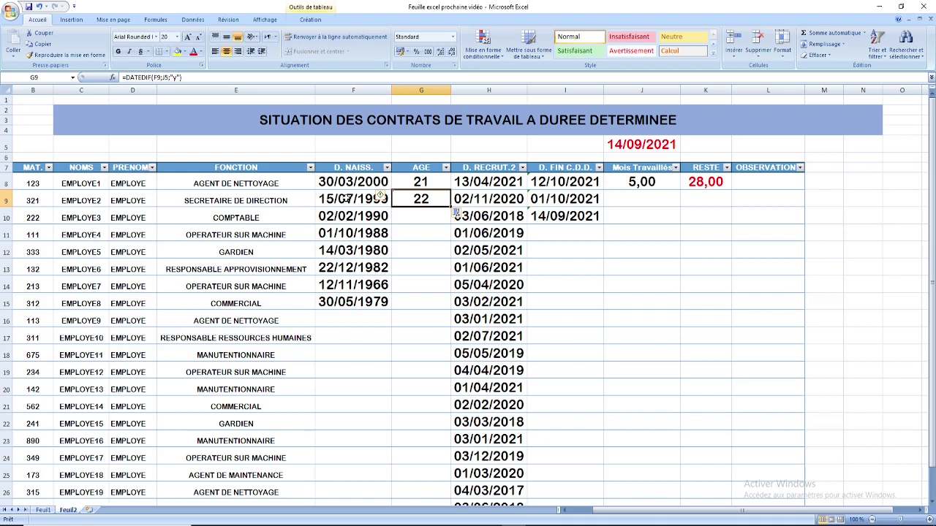
Calculate the third employee's age in years in cell G10 with the formula =DATEDIF(F10;J5;"y")
left_click(424, 217)
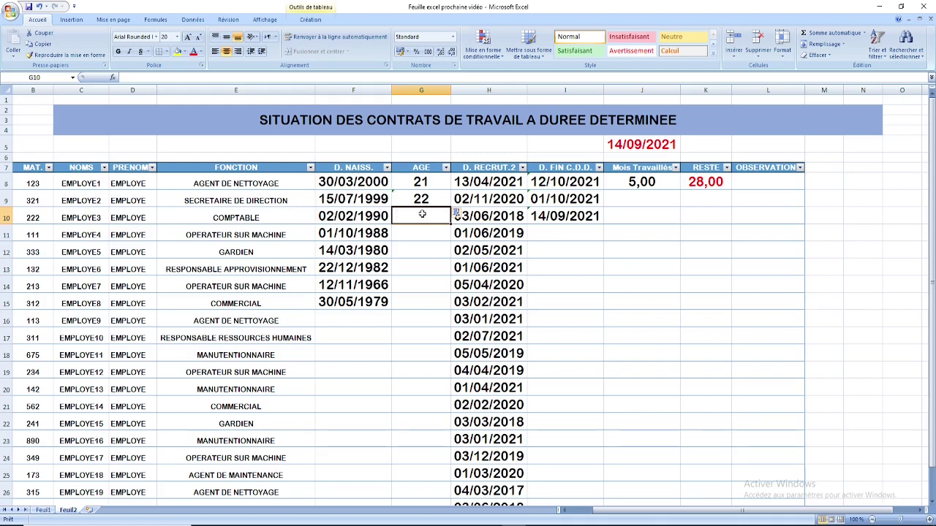
type("=")
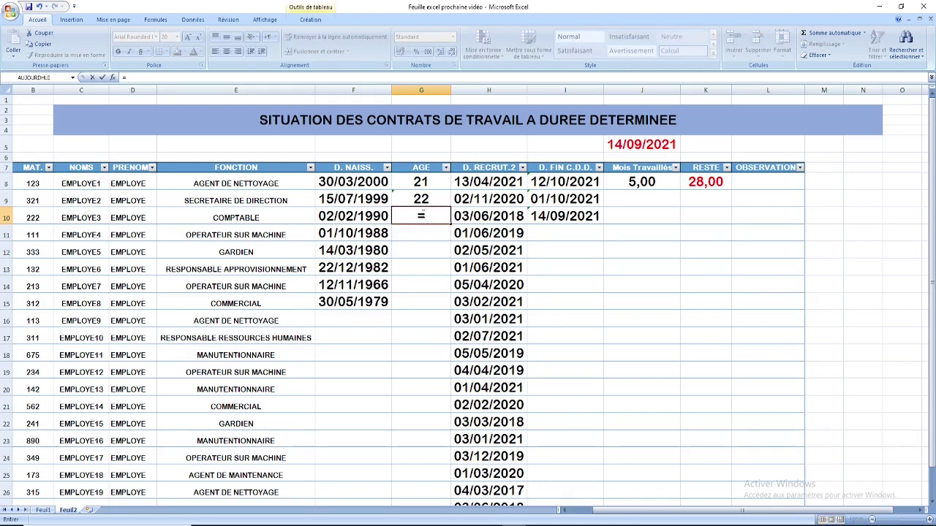
type("DATEDI")
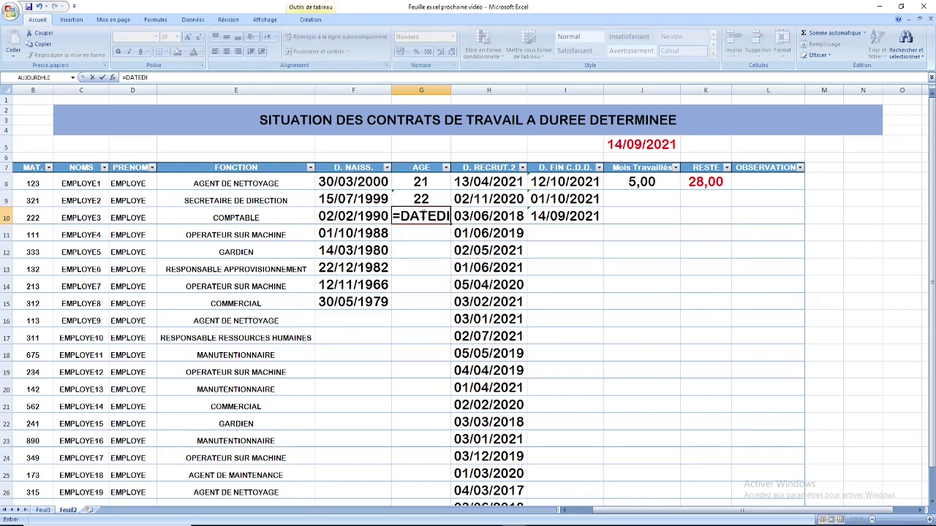
type("F")
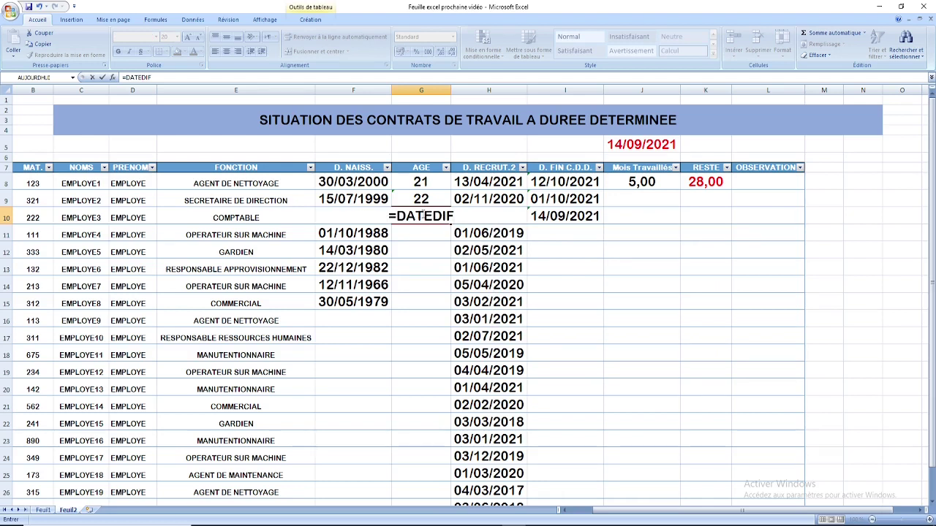
type("(")
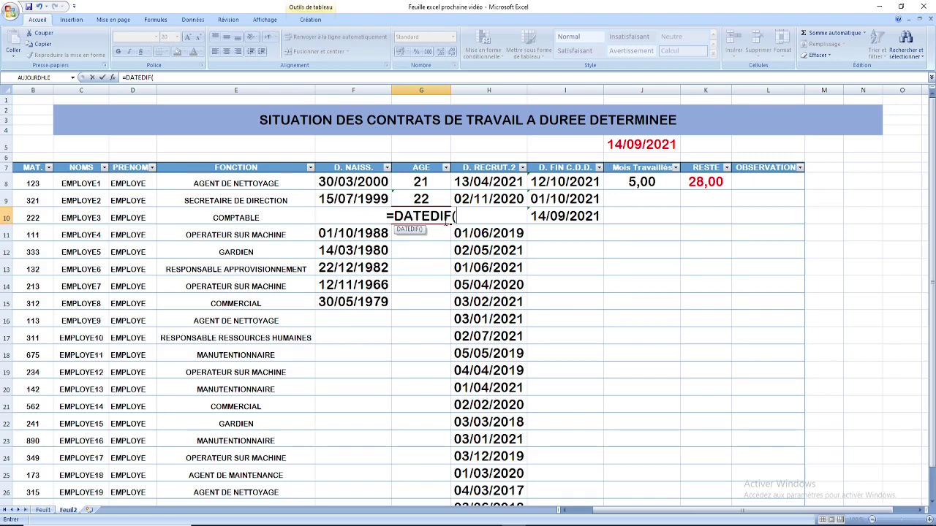
type("f10;")
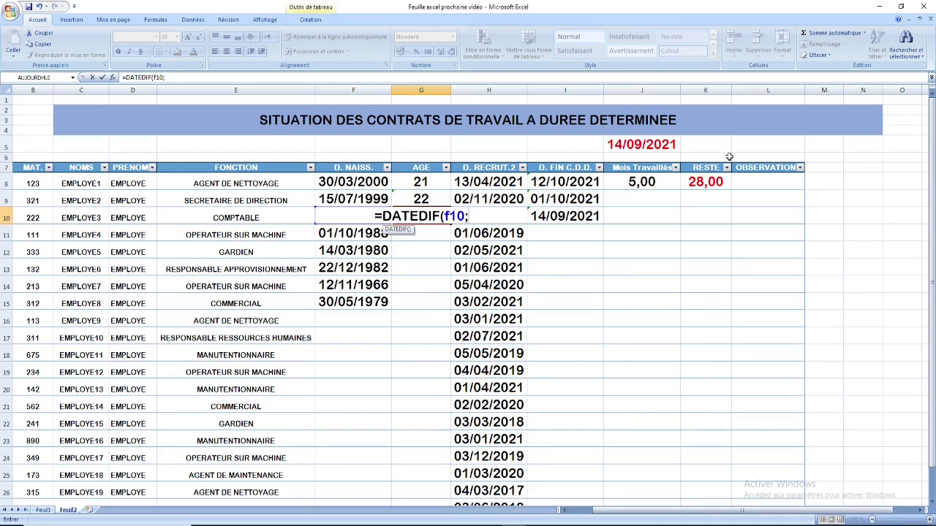
type("j5")
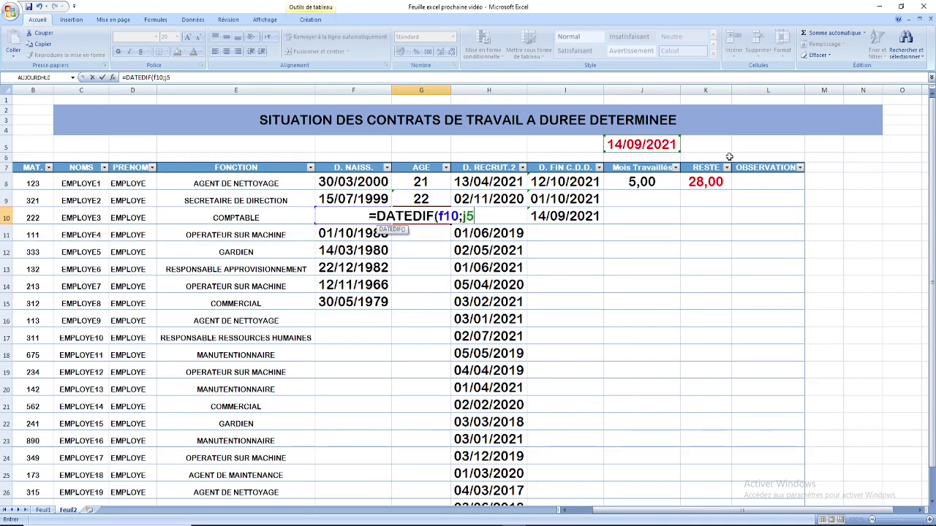
type(";")
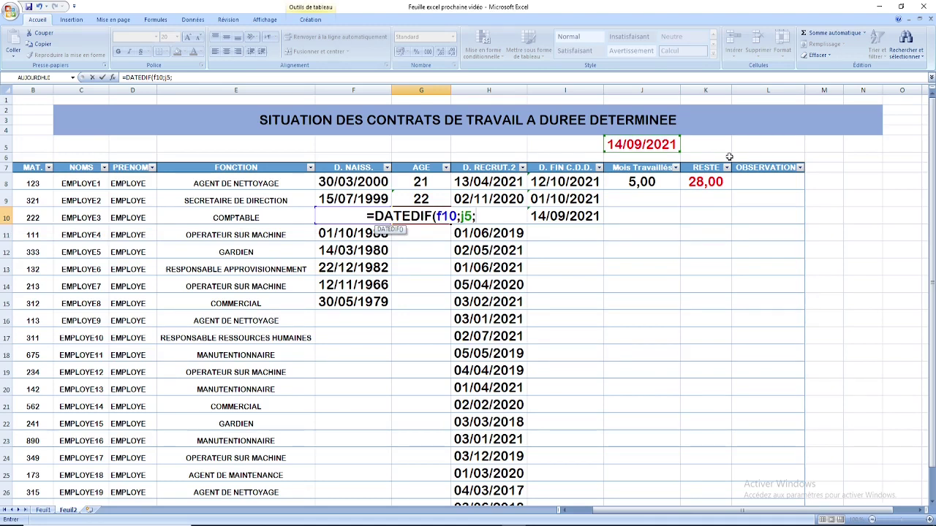
type("\"y")
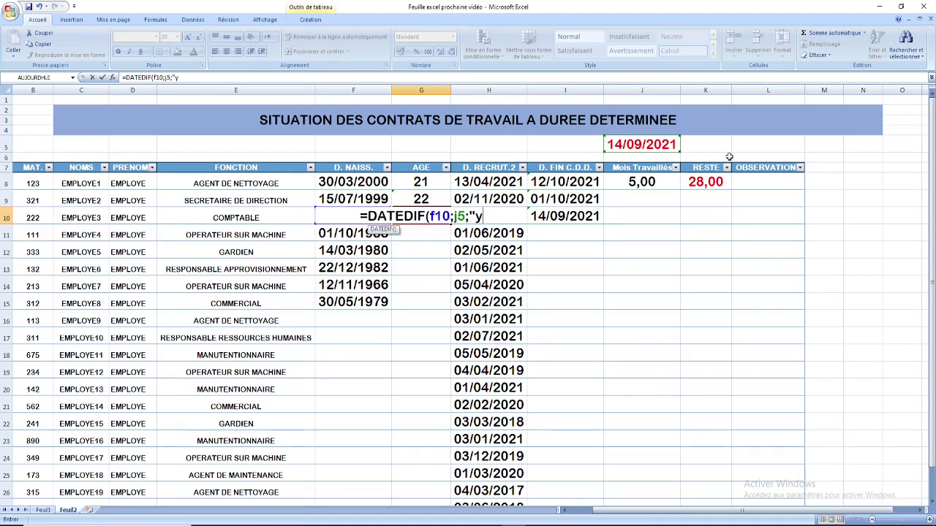
type("\")")
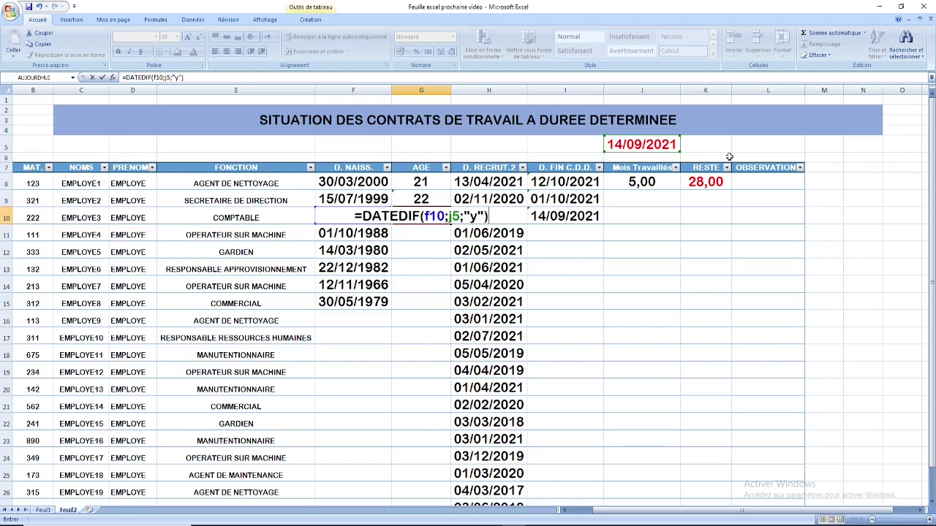
key("Return")
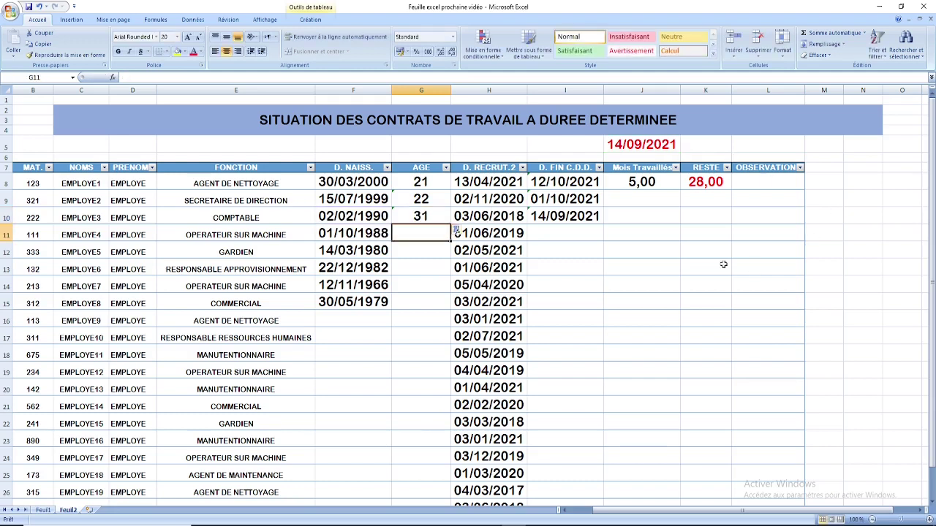
left_click(426, 216)
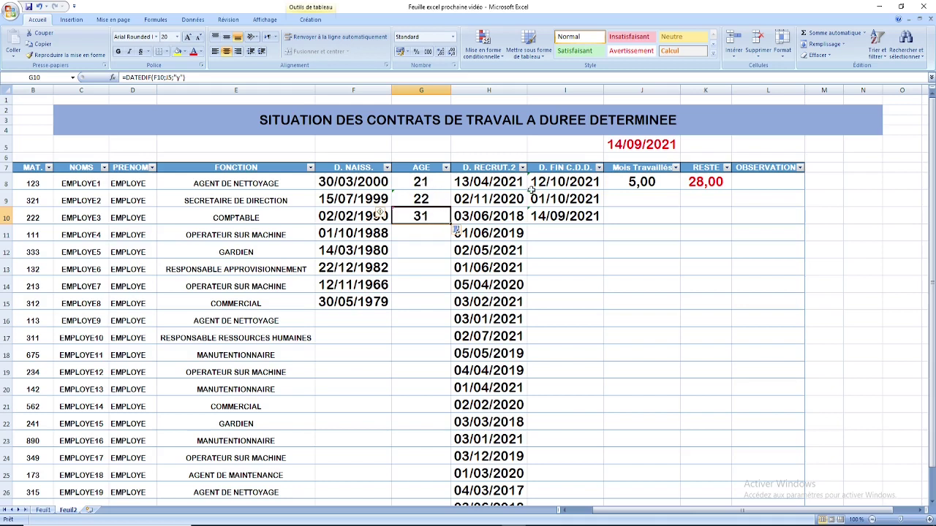
Switch to PowerPoint, show slide 3 about the months elapsed since the contract start, and return to the Excel workbook
left_click(492, 525)
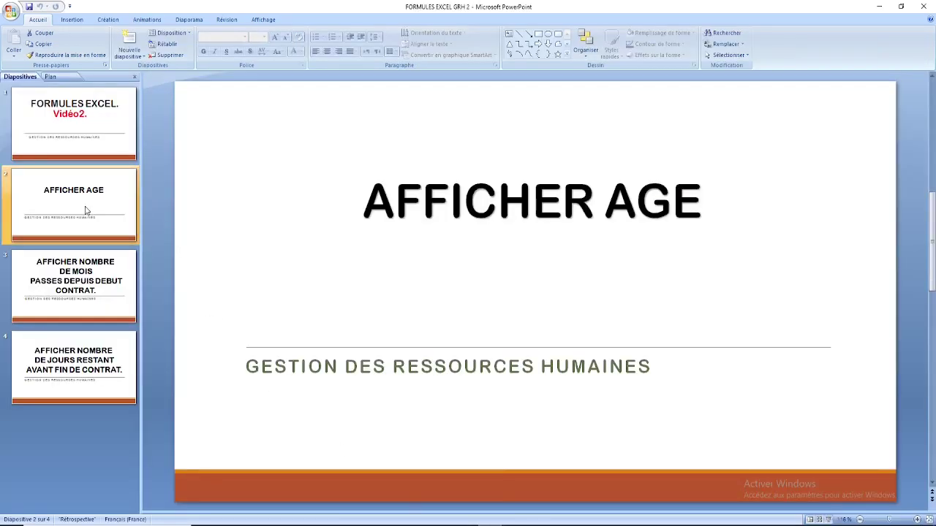
left_click(84, 284)
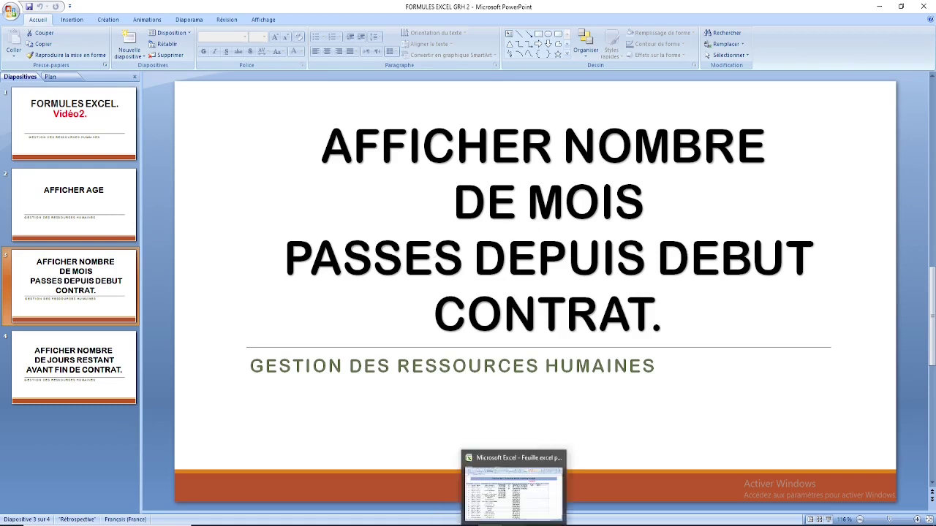
left_click(511, 401)
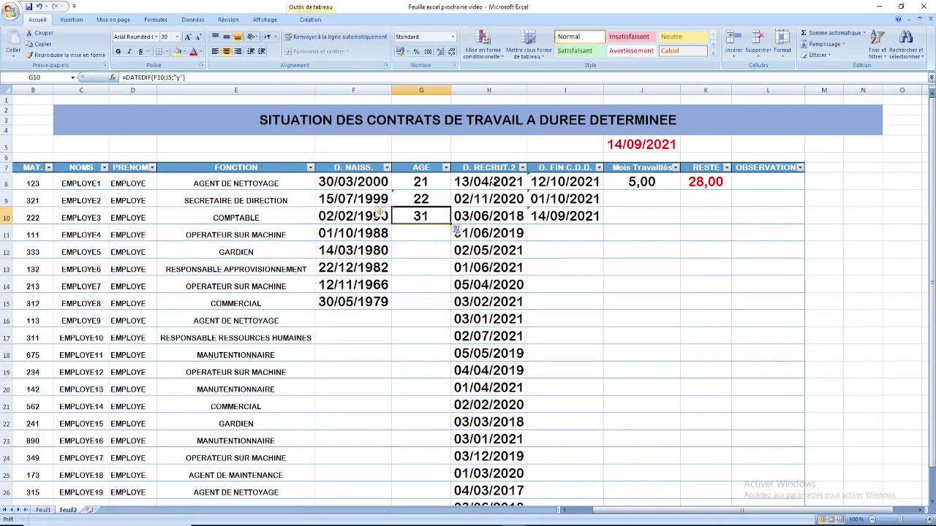
Examine the first employee's recruitment date in H8 and contract end date in I8
left_click(492, 181)
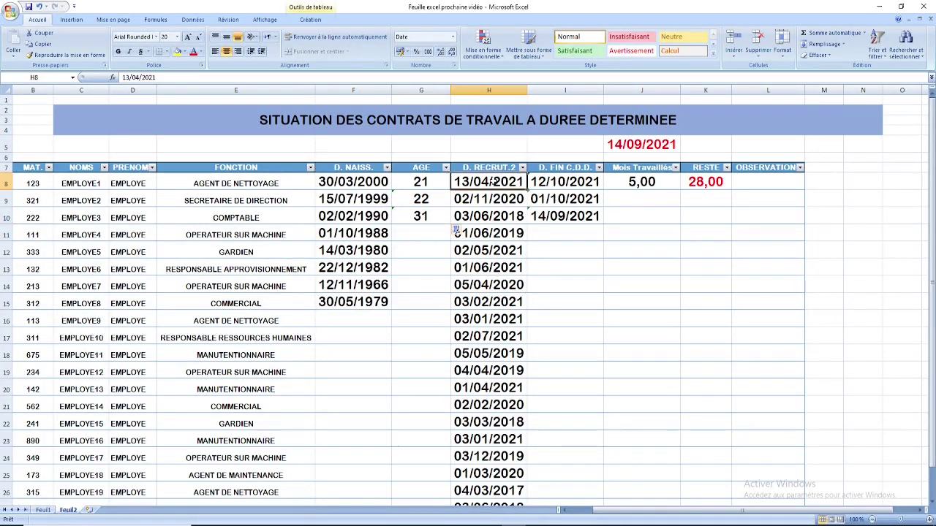
left_click(556, 183)
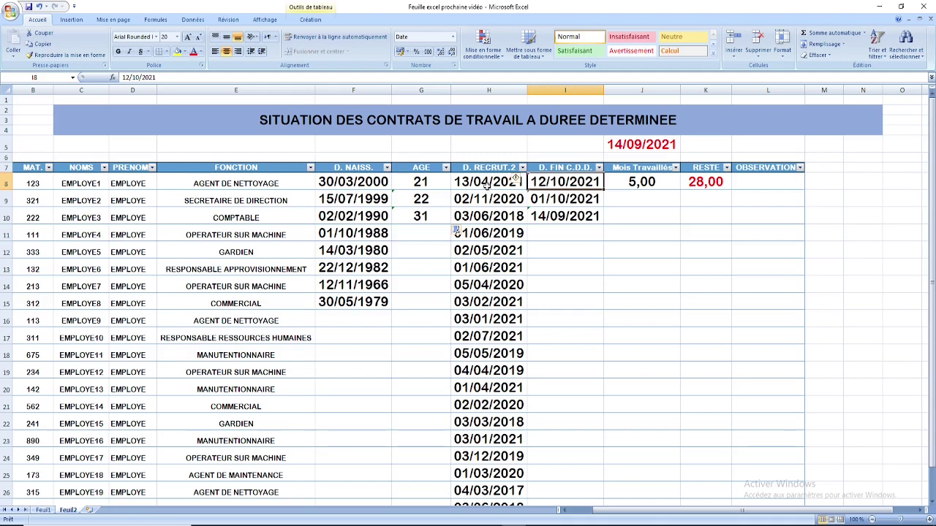
left_click(488, 186)
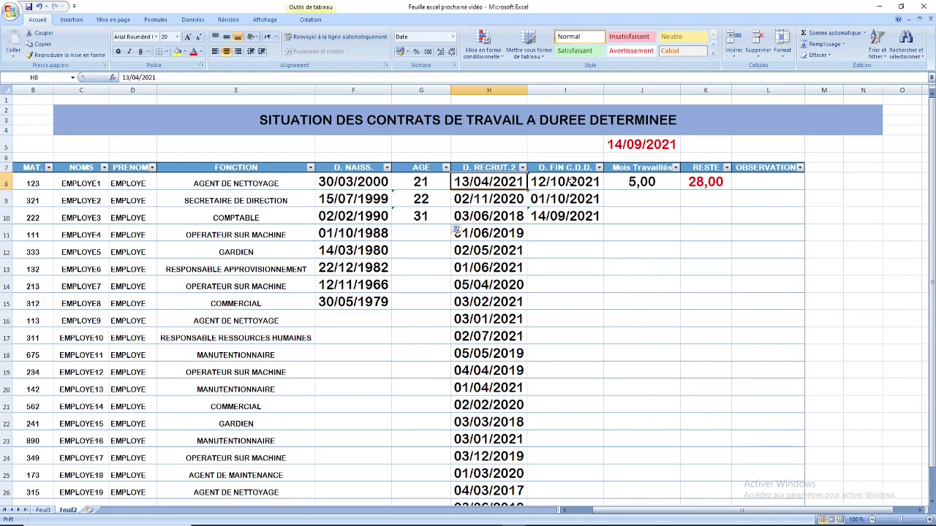
left_click(571, 181)
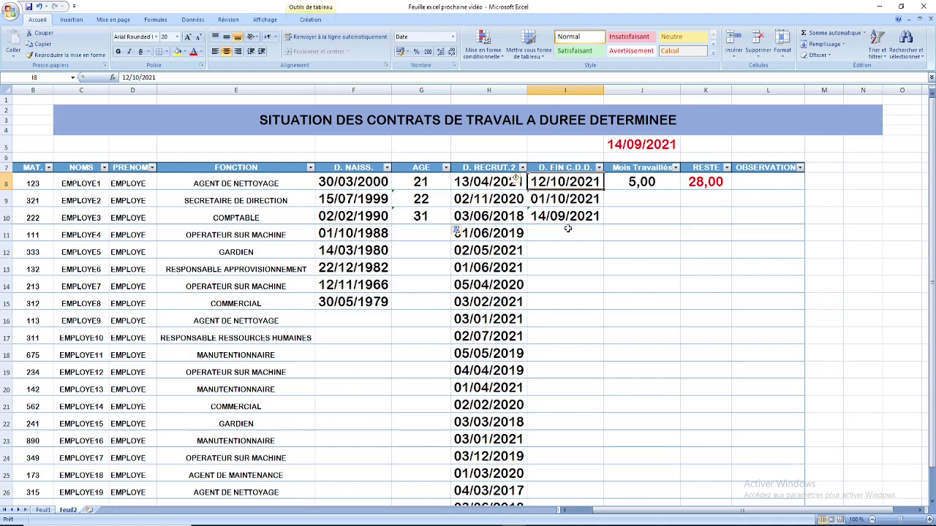
left_click_drag(563, 231, 563, 286)
left_click(622, 248)
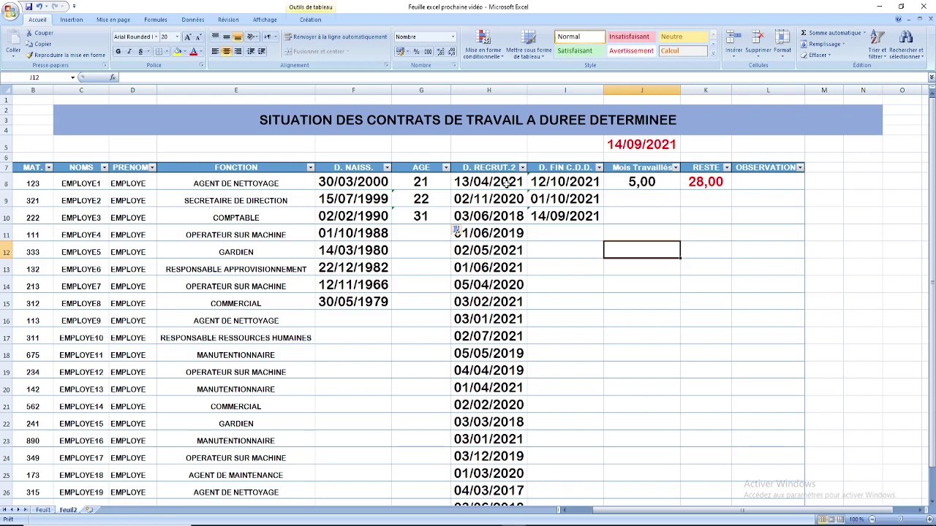
Calculate the second employee's months worked in cell J9 with the formula =DATEDIF(H9;J5;"m")
left_click(646, 196)
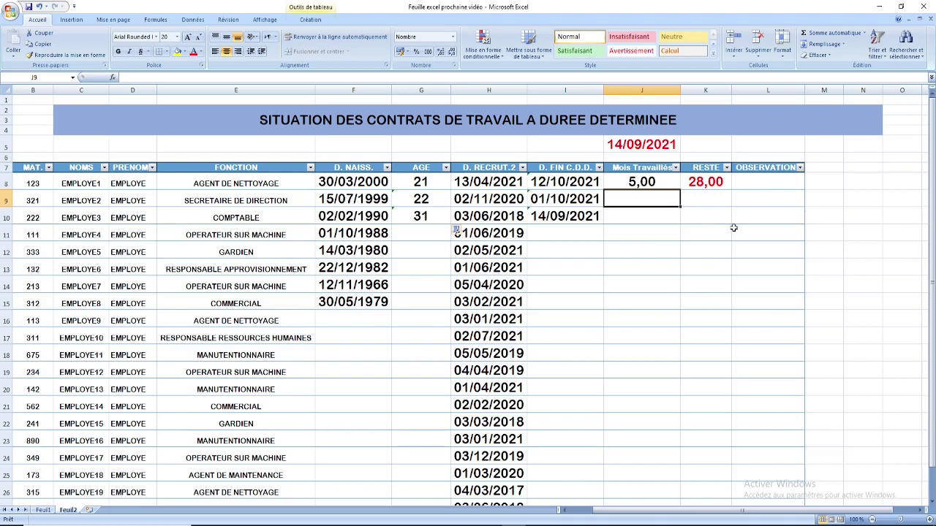
type("=")
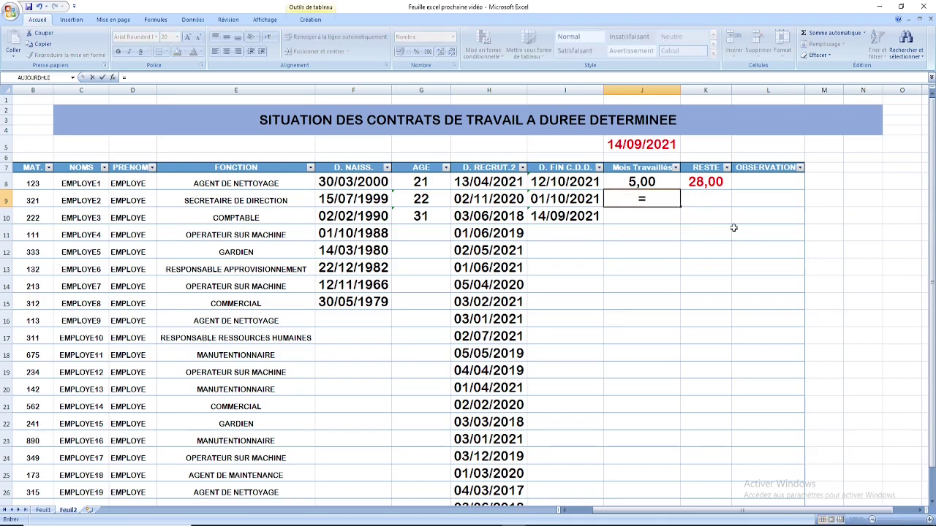
type("DA")
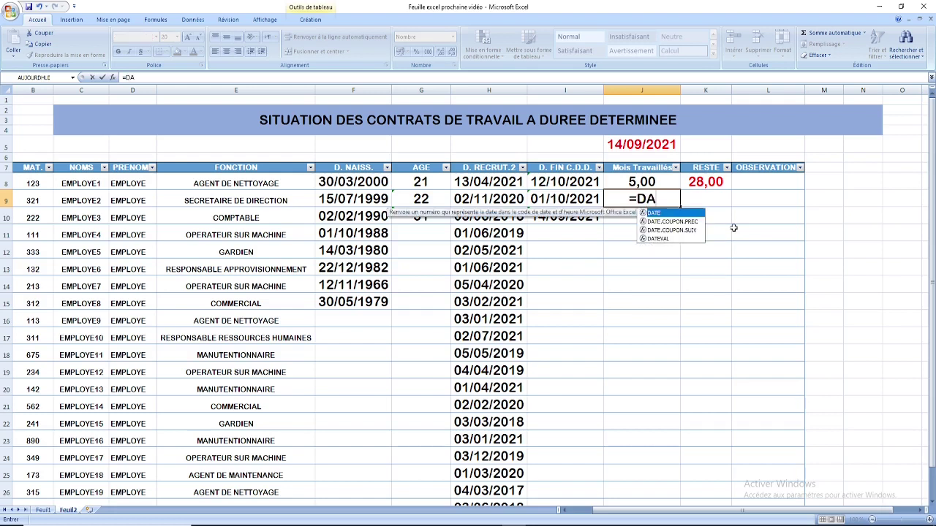
type("TEDIF")
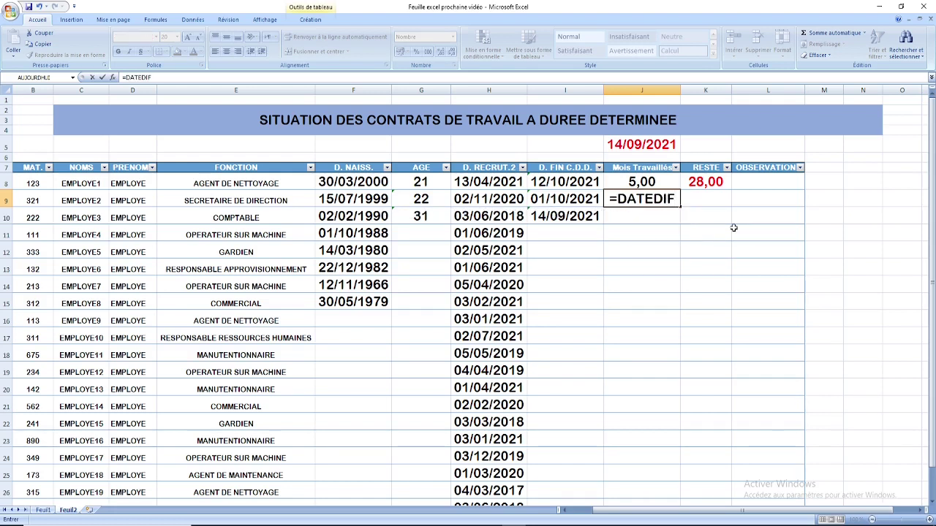
type("(")
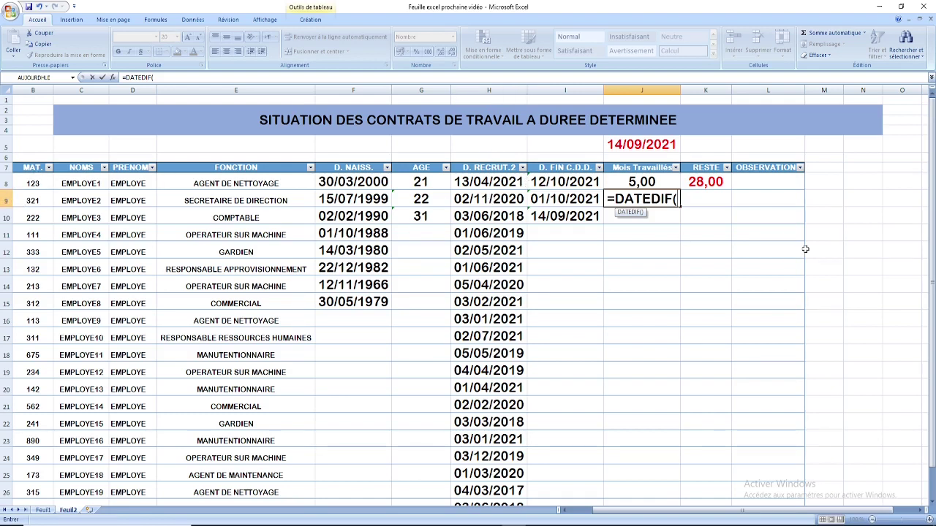
type("h9")
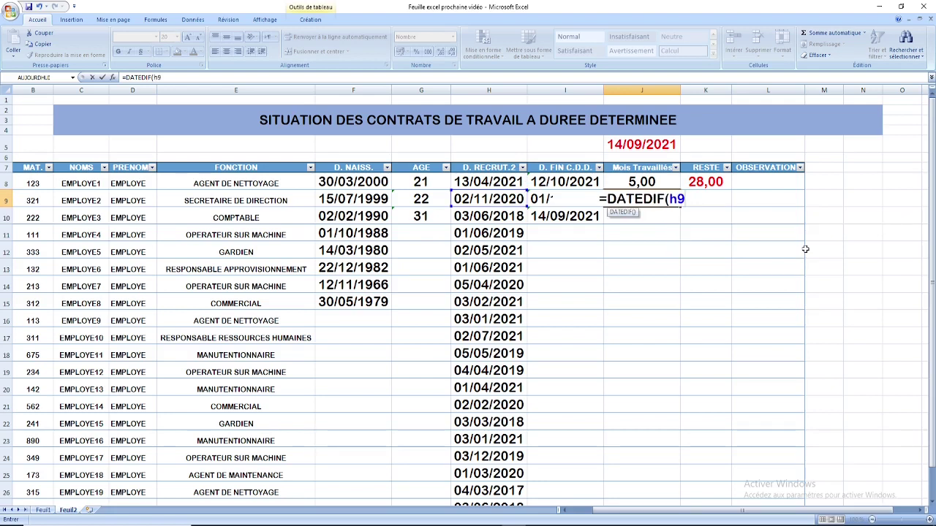
type(";")
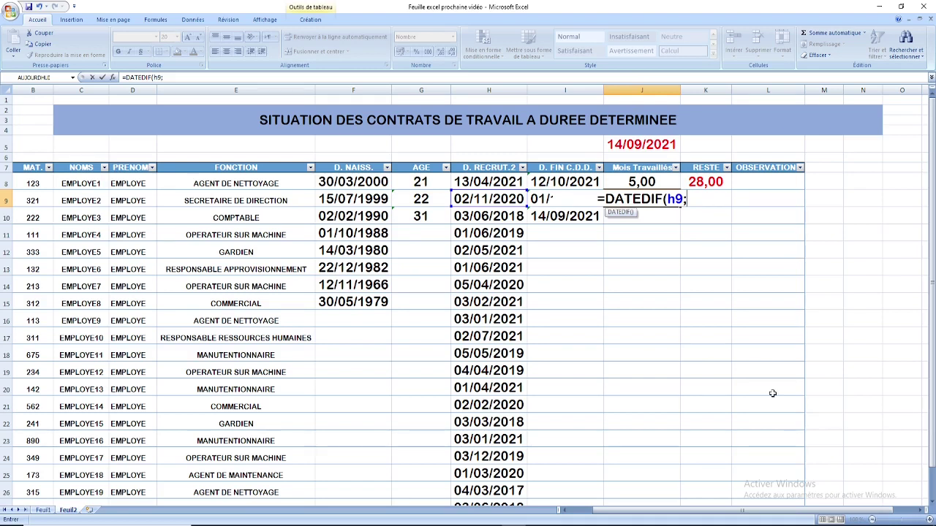
type("j5")
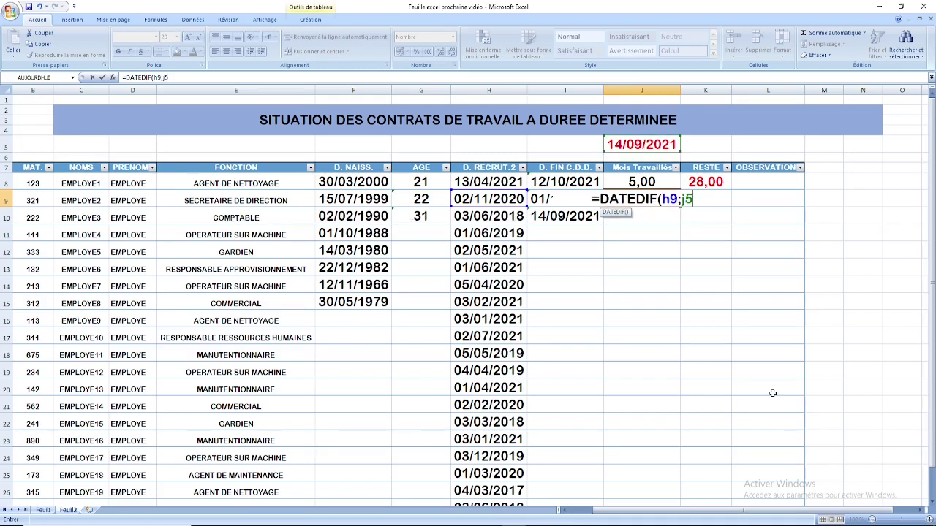
type(";")
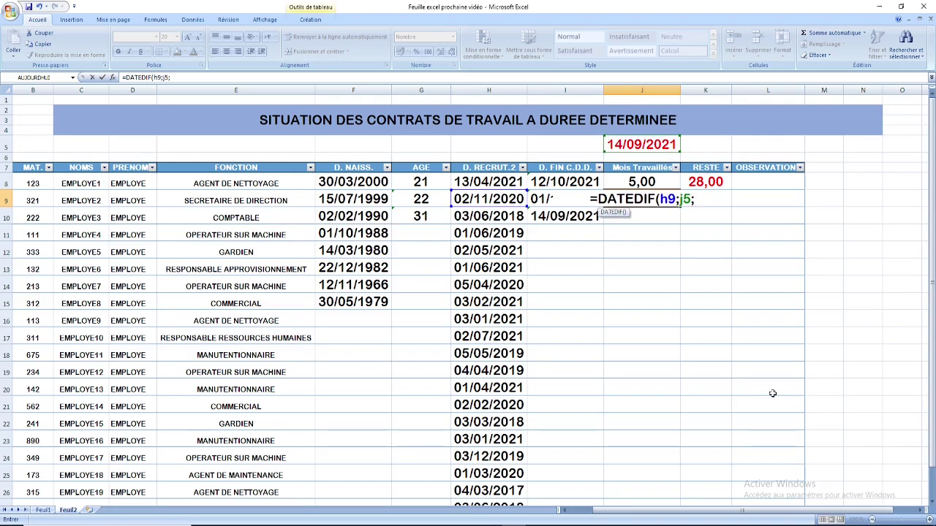
type("\"")
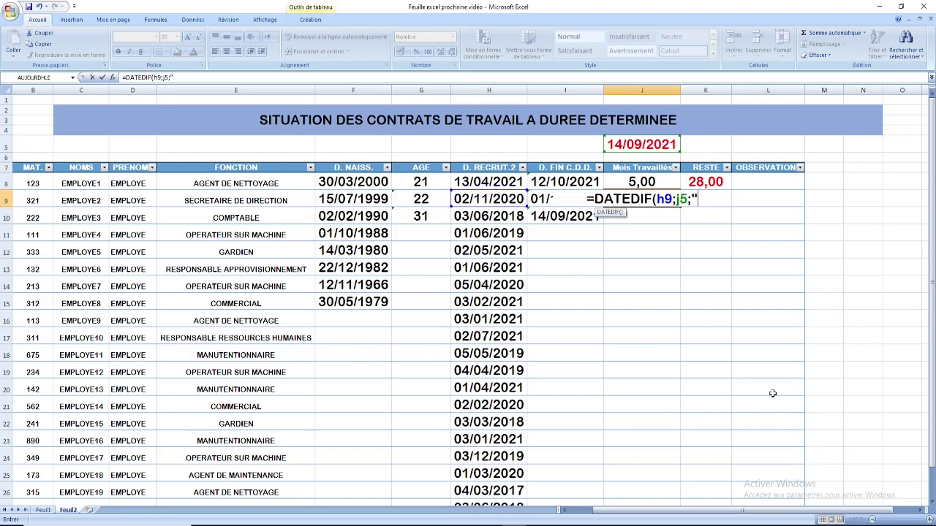
type("m")
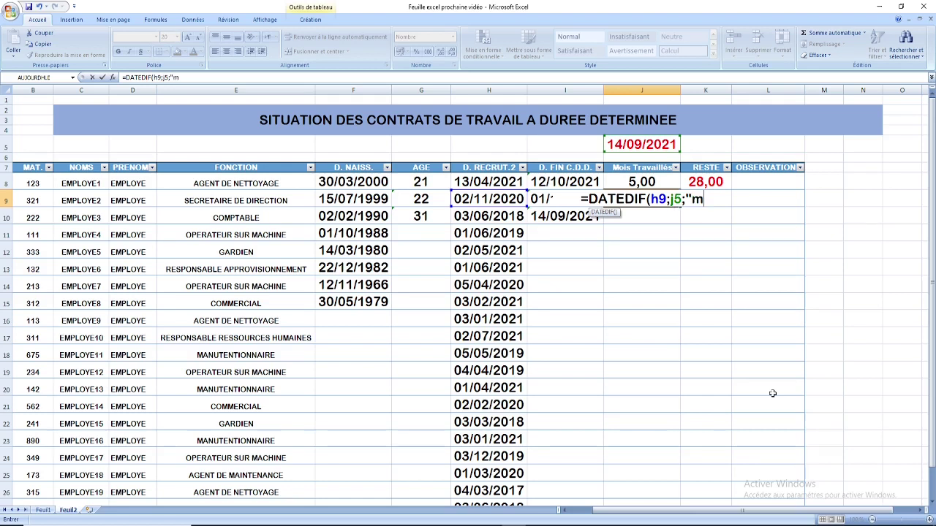
type("\"")
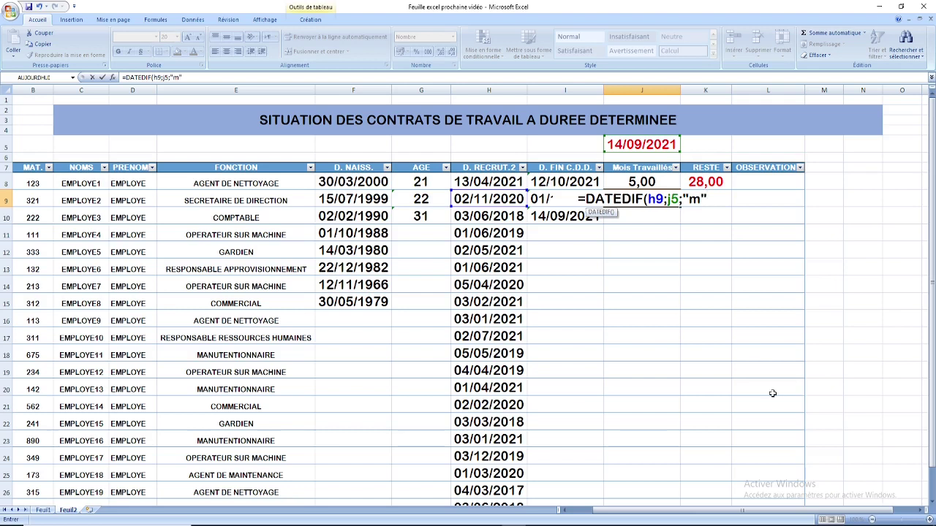
type(")")
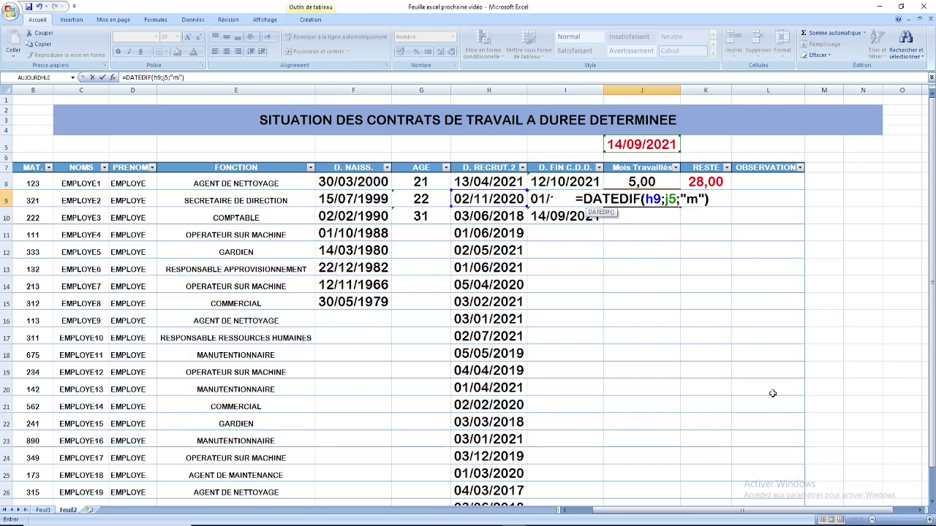
key("Return")
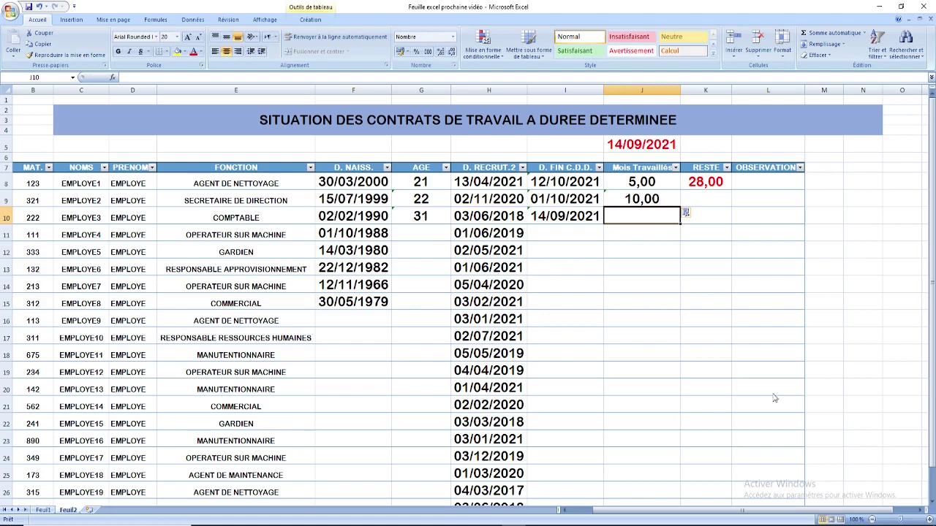
left_click(640, 199)
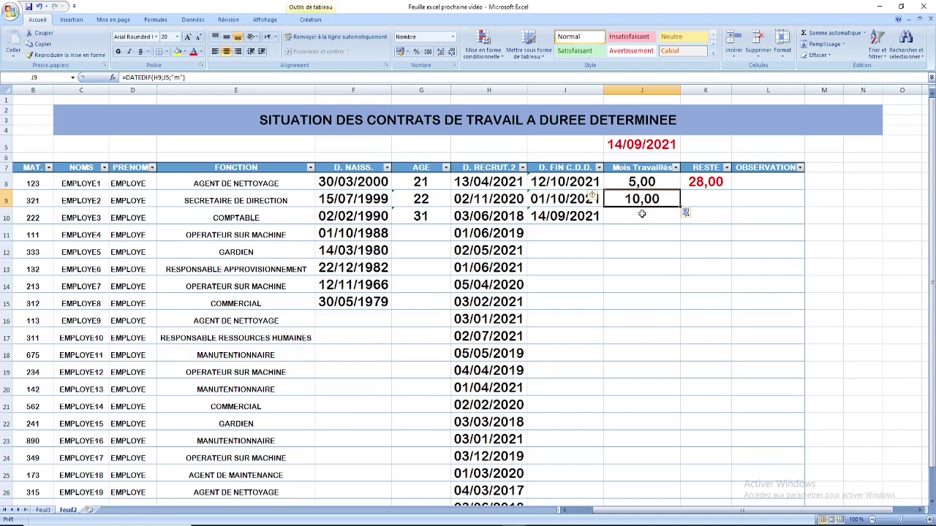
Calculate the third employee's months worked in cell J10 with the formula =DATEDIF(H10;J5;"m")
left_click(641, 214)
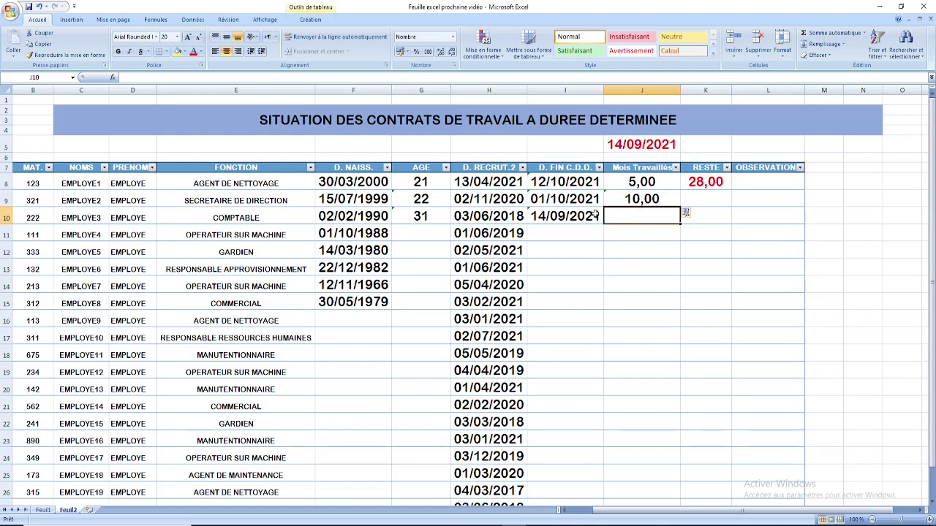
type("=")
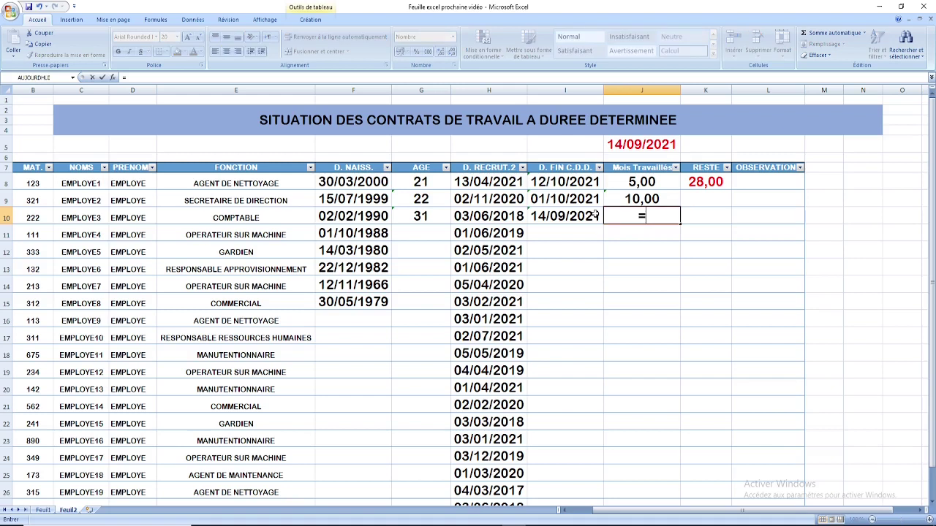
type("DA")
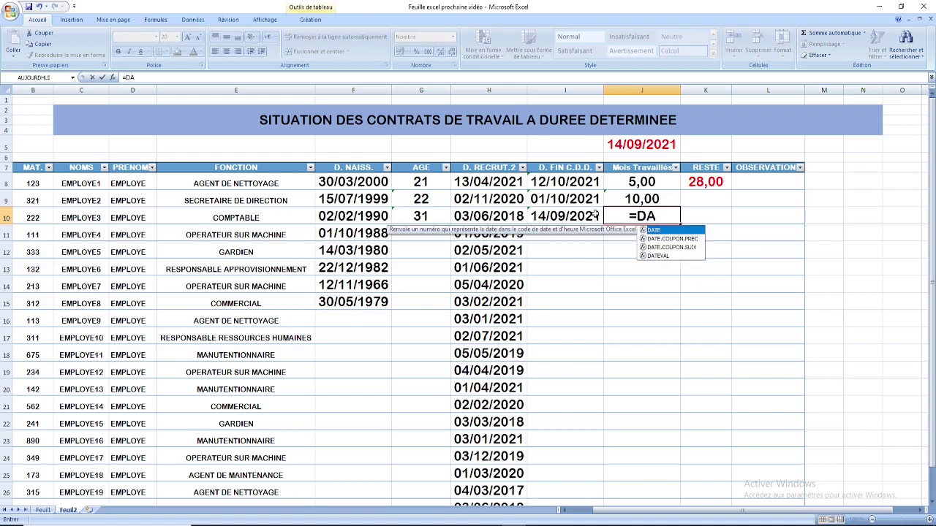
type("TEDIF(")
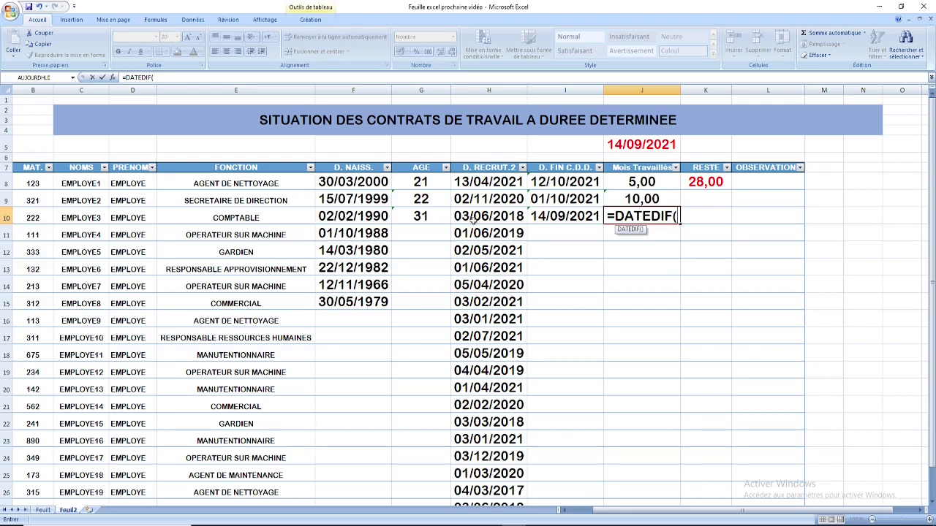
type("h101")
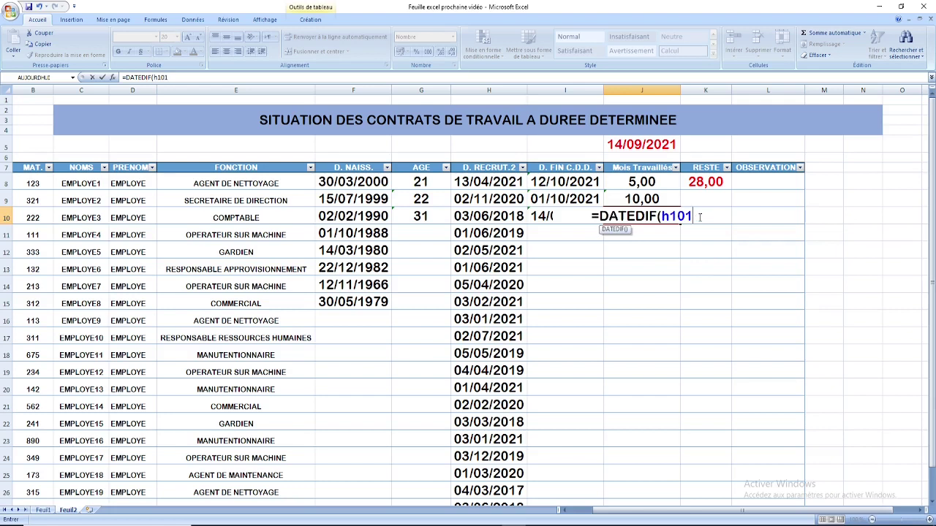
key("BackSpace")
type(";")
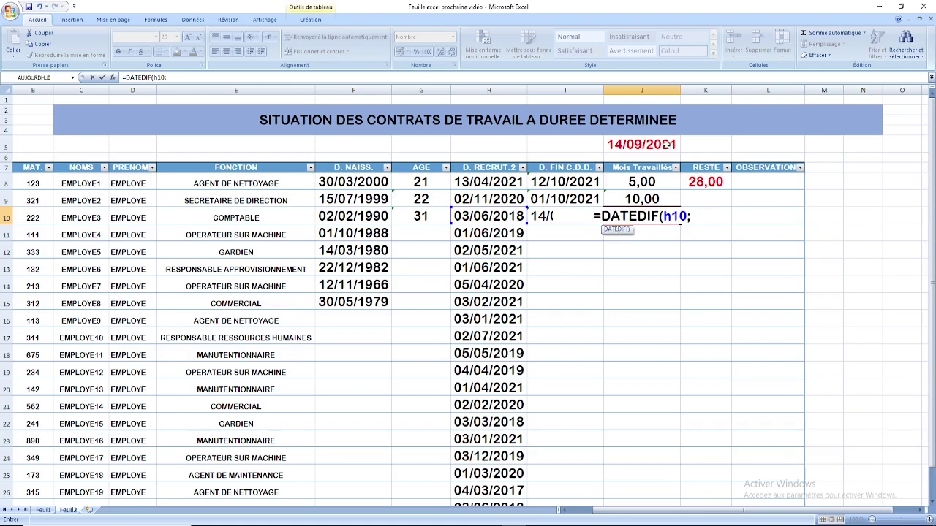
type("j")
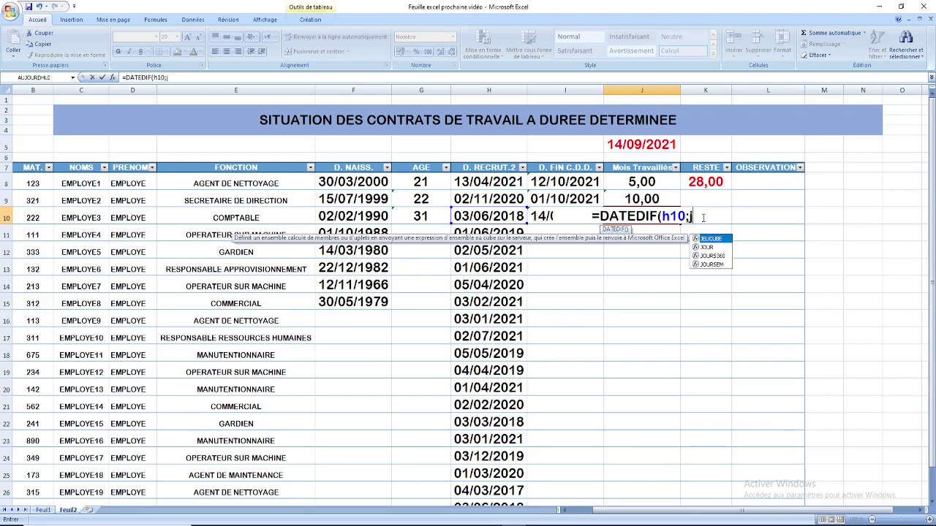
type("5")
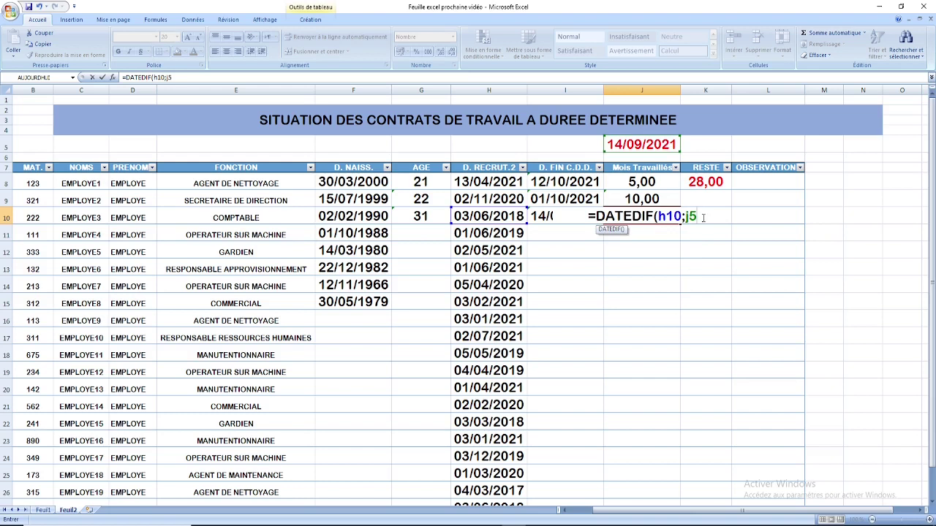
type(";")
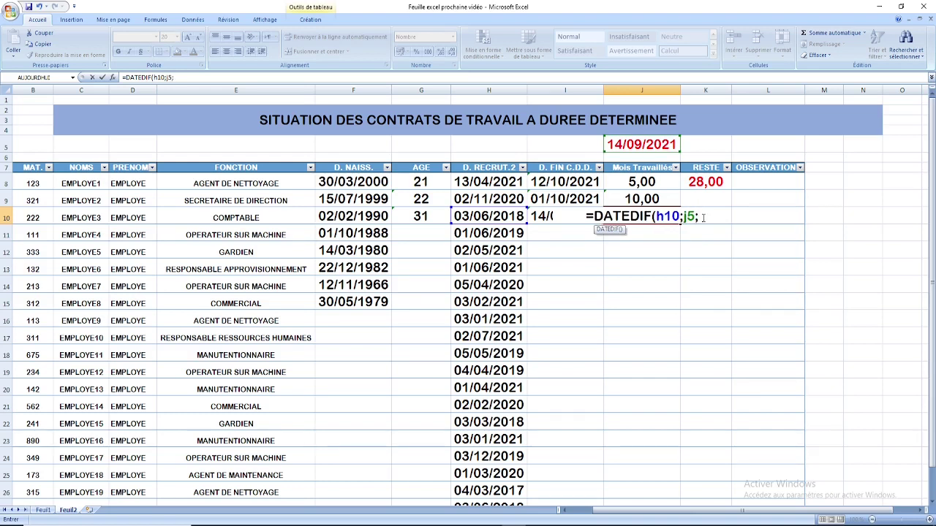
type("\"")
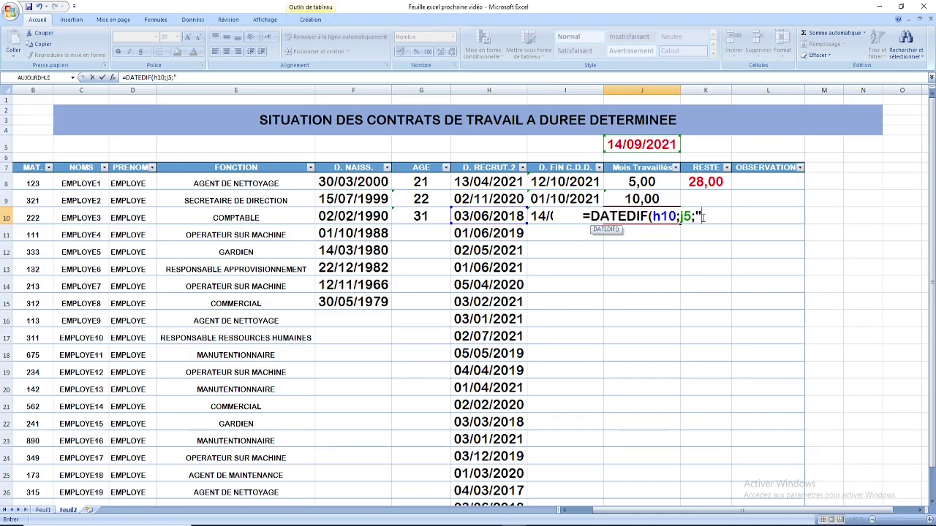
type("m")
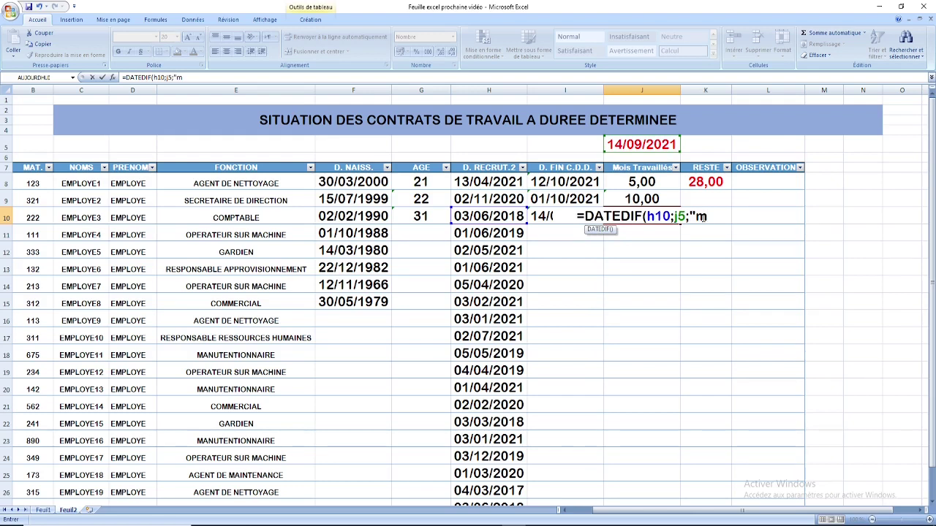
type("\")")
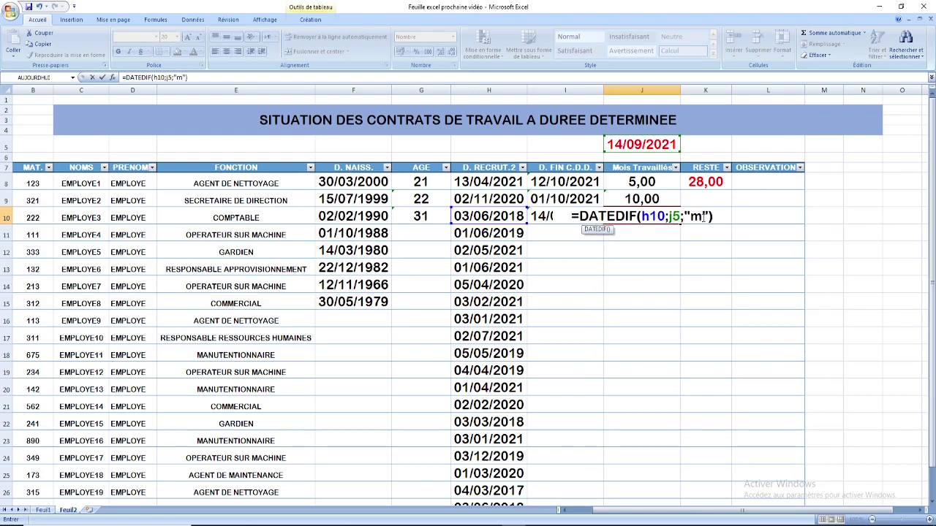
key("Return")
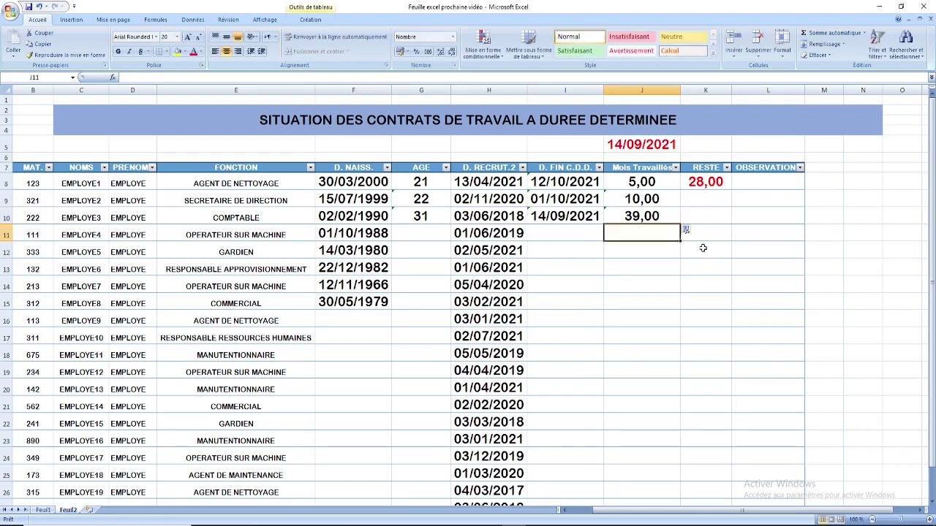
left_click(641, 217)
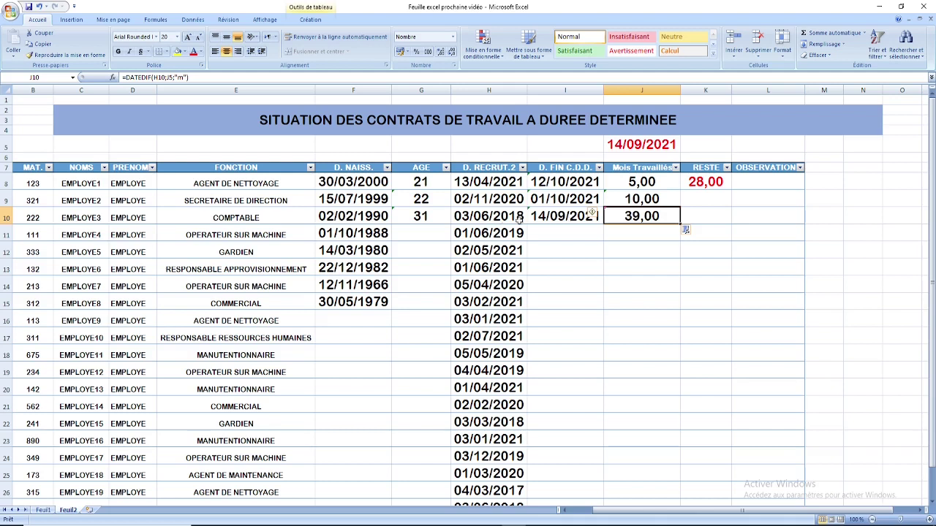
Change the third employee's recruitment date in H10 to 03/06/2020
left_click(500, 217)
double_click(499, 216)
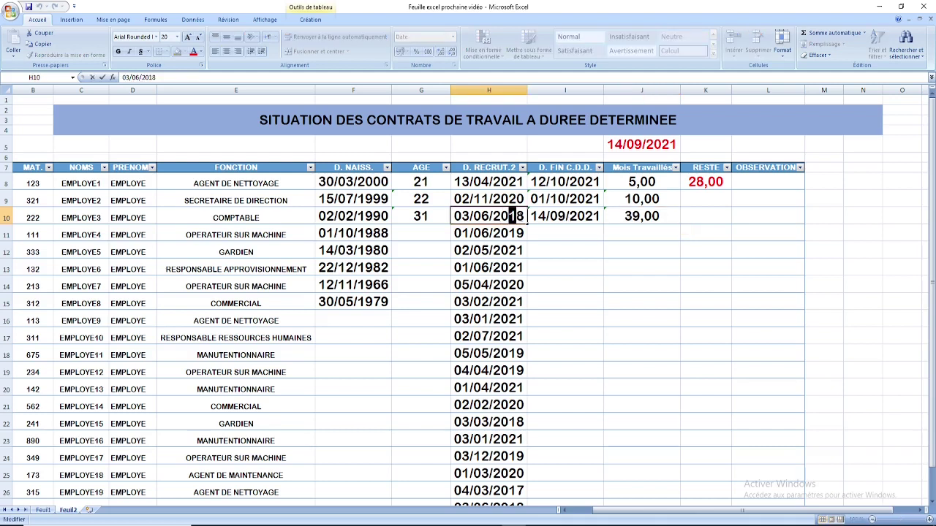
double_click(519, 217)
left_click(510, 216)
left_click_drag(516, 216, 519, 217)
left_click_drag(514, 217, 524, 216)
type("20")
key("Return")
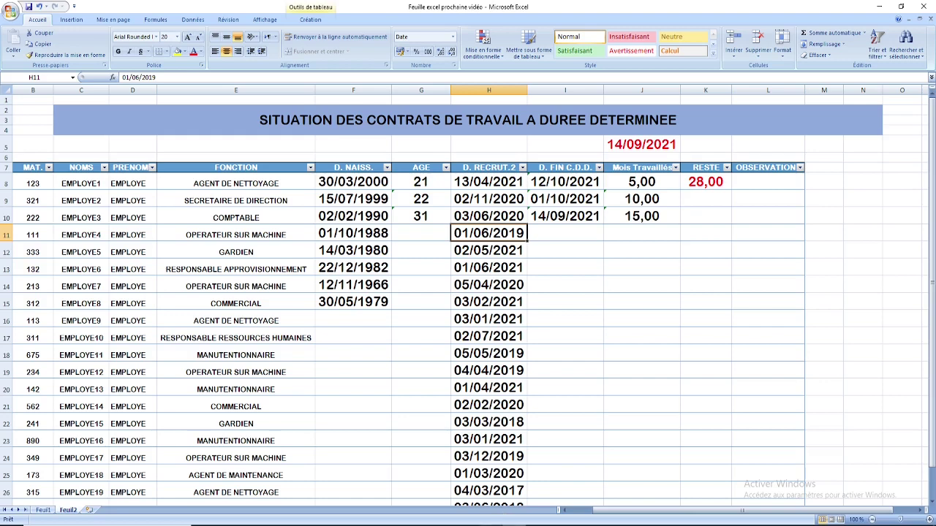
Switch to PowerPoint, show slide 4 about the days remaining before contract end, and return to the Excel workbook
left_click(490, 524)
left_click(83, 357)
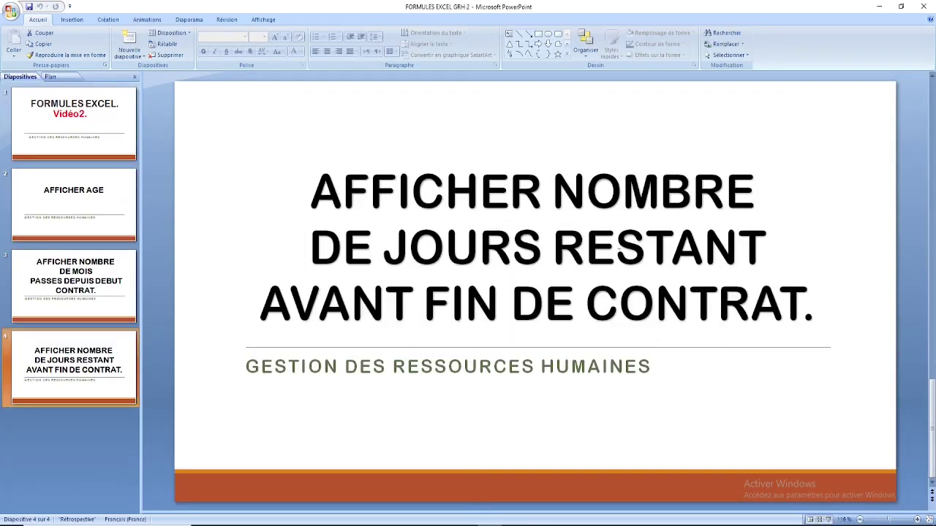
left_click(511, 525)
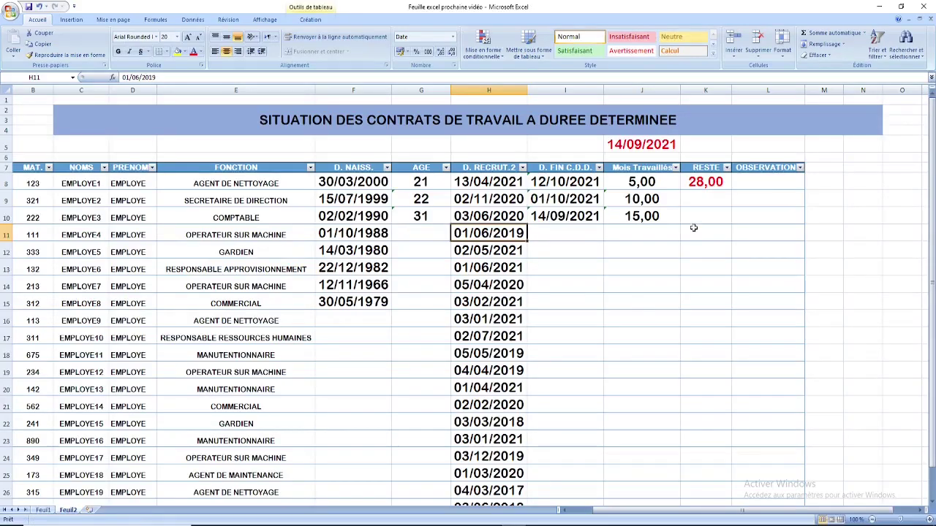
Examine the first employee's remaining-days formula in K8 and age formula in G8
left_click(704, 198)
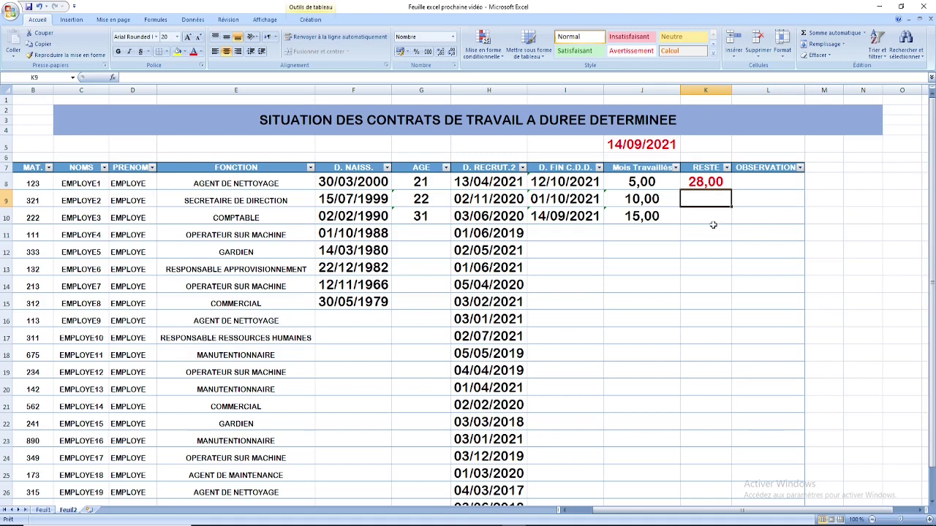
left_click(698, 182)
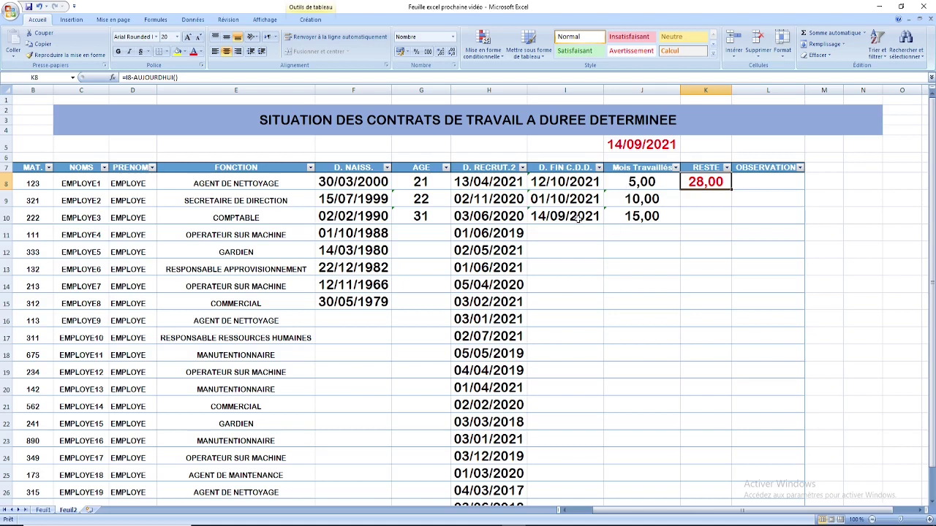
left_click(436, 183)
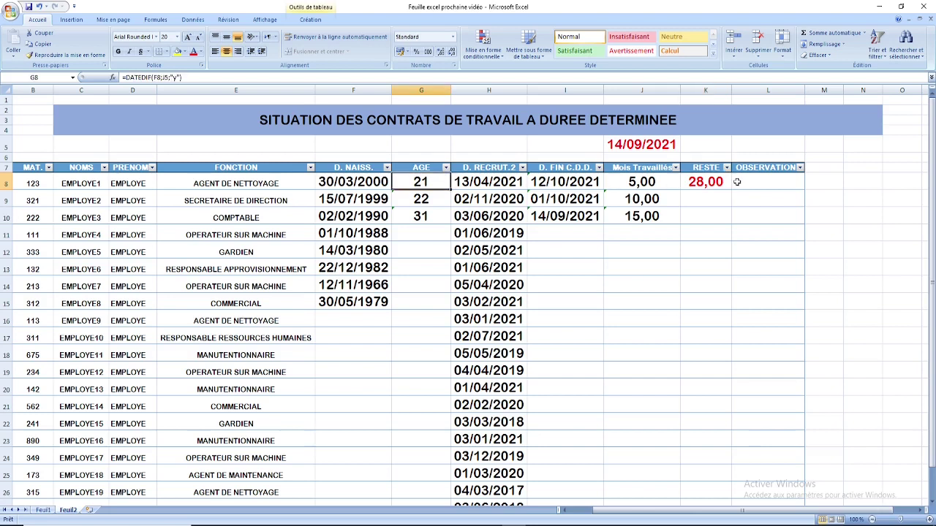
left_click(703, 199)
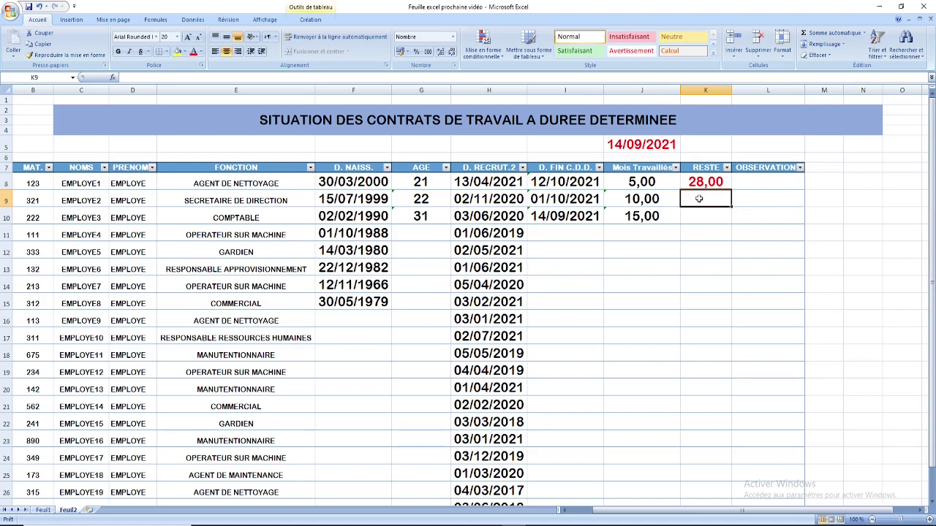
type("=")
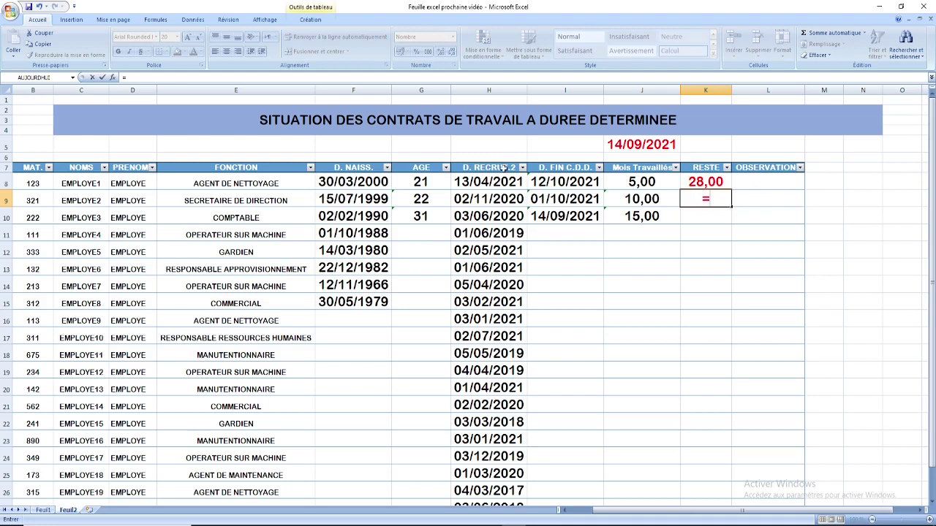
left_click(568, 198)
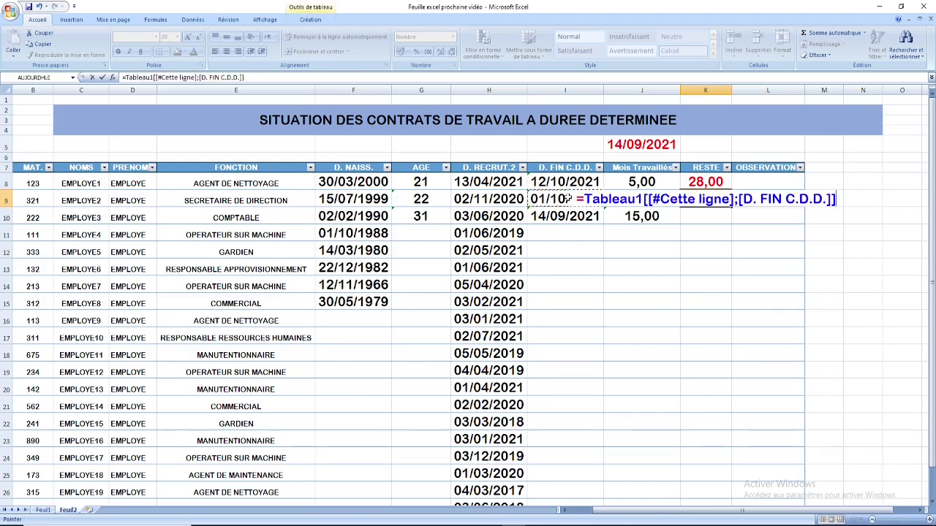
key("Escape")
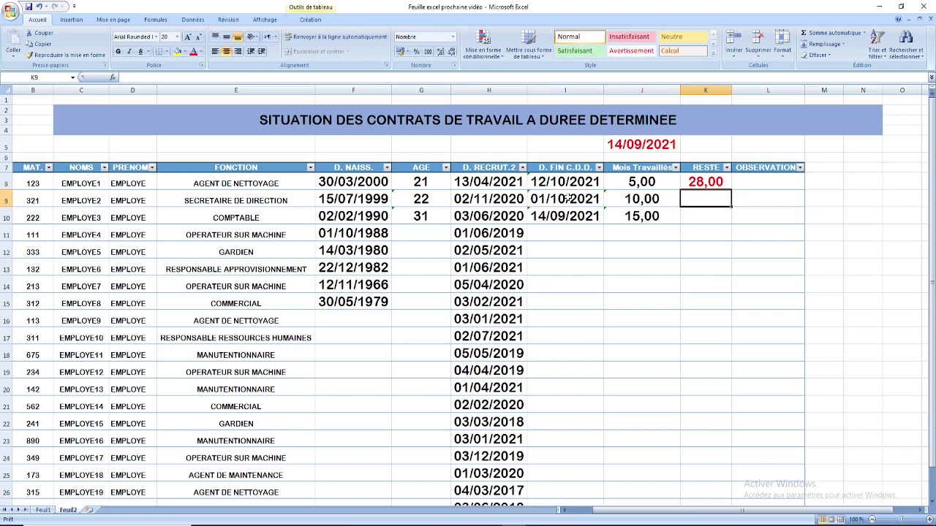
Calculate the second employee's days remaining before contract end in cell K9 with the formula =I9-AUJOURDHUI()
type("=")
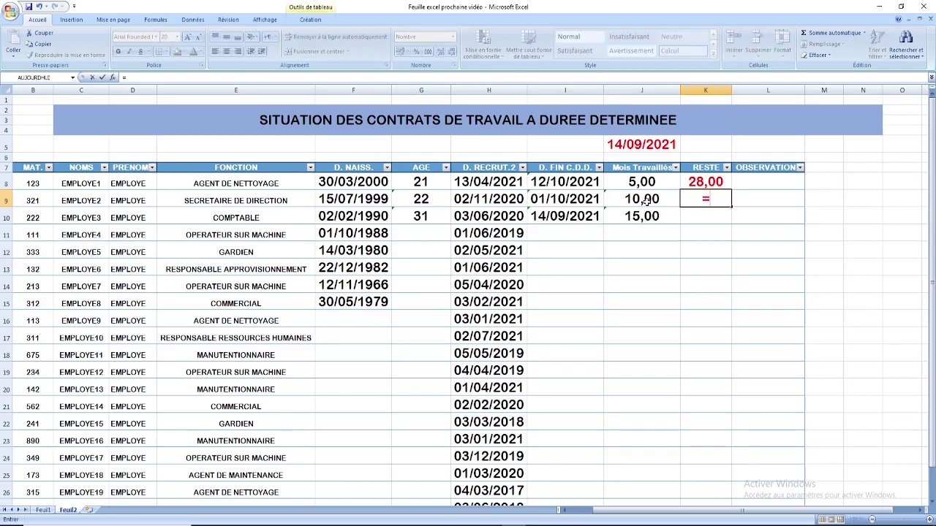
type("i")
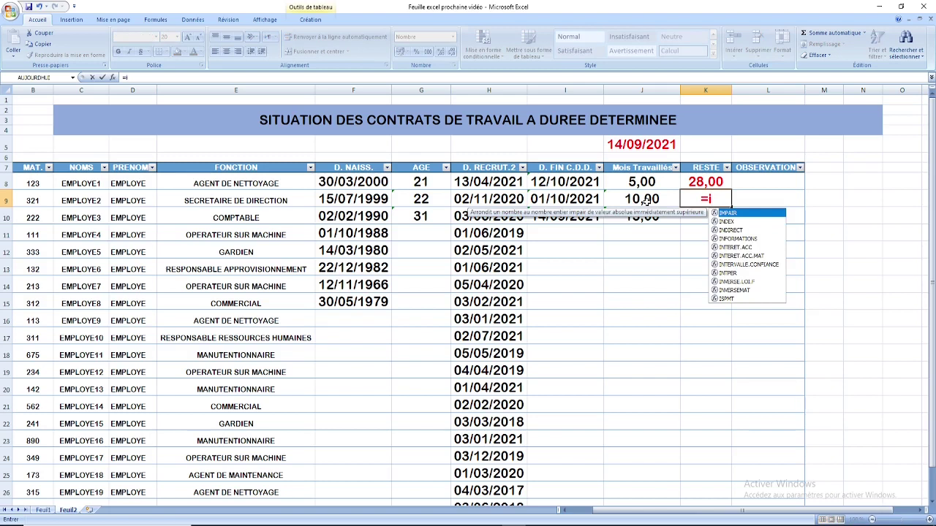
type("9")
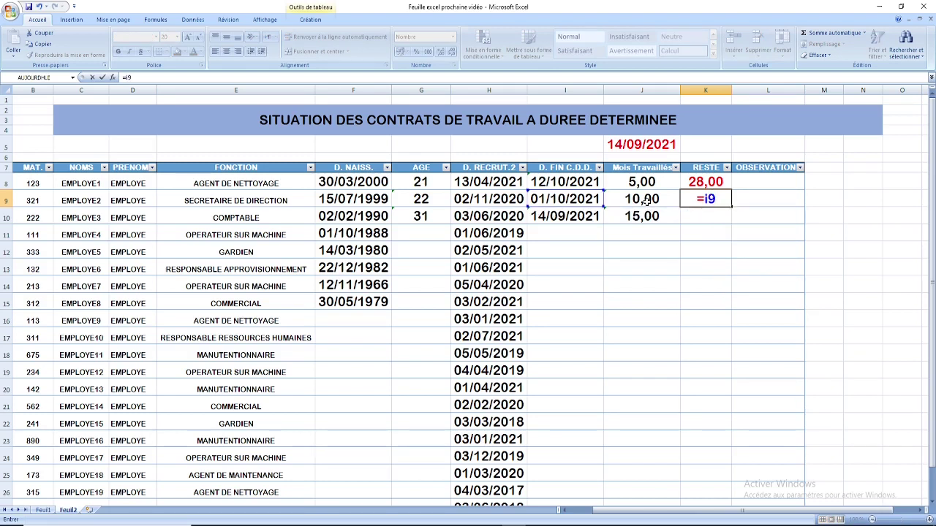
type("-A")
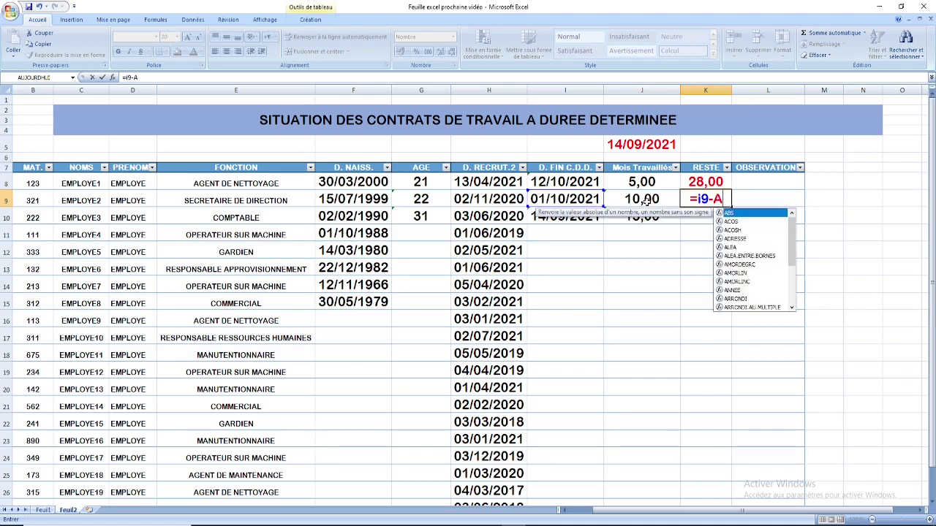
type("UJ")
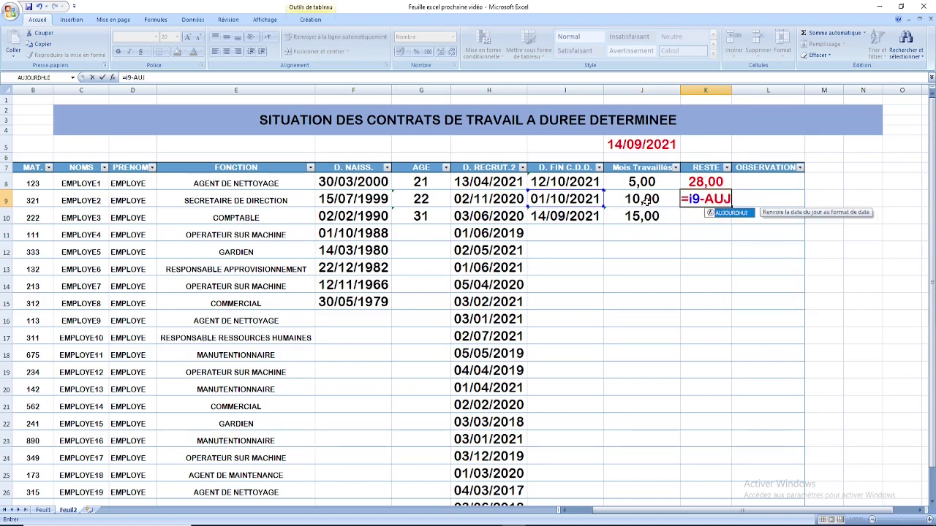
type("OURDHUI")
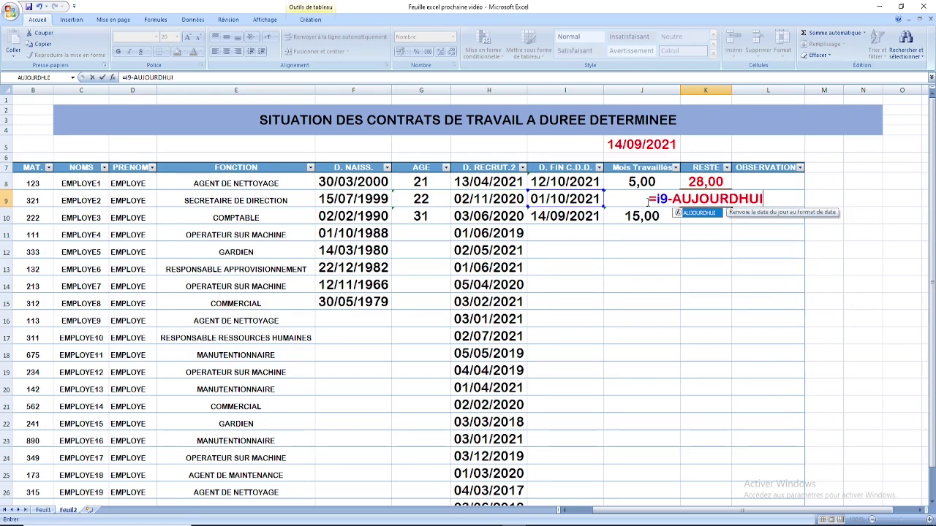
type("()")
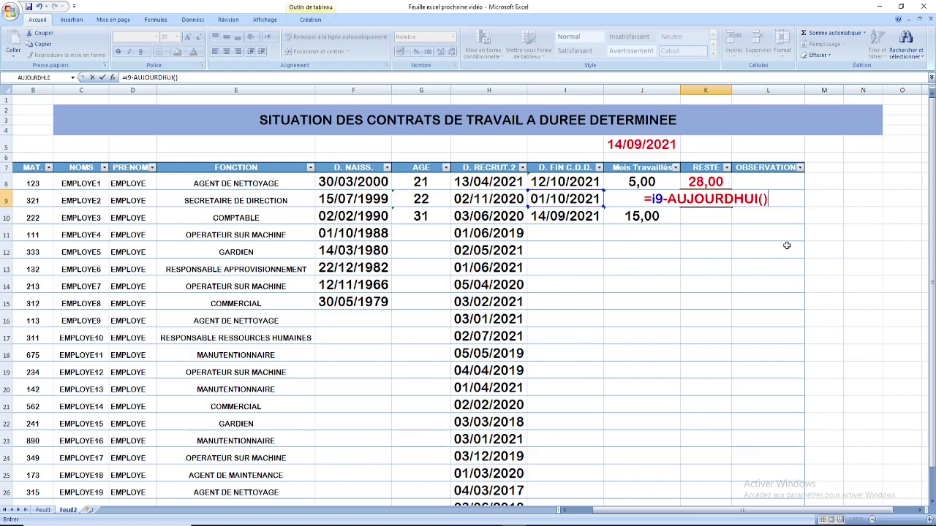
key("Return")
left_click(715, 201)
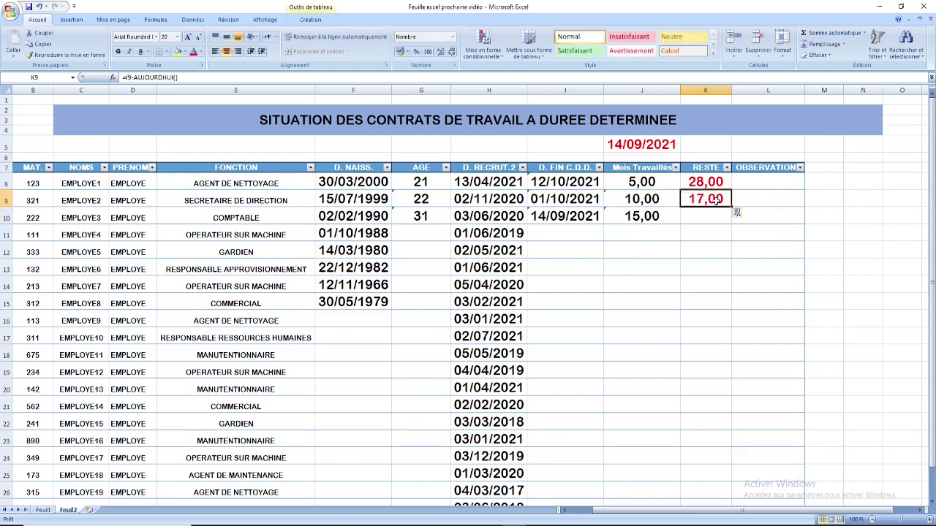
Change the second employee's contract end date in I9 to 20/09/2021
double_click(555, 198)
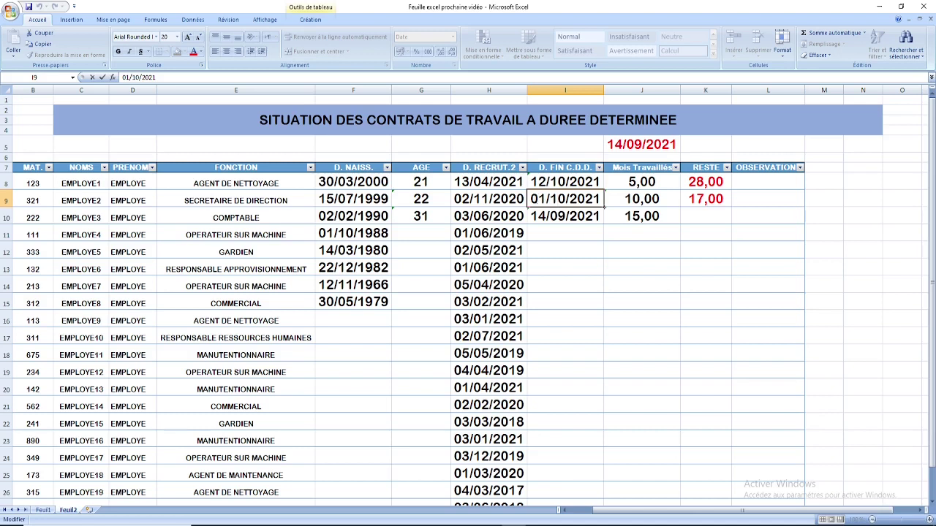
left_click_drag(530, 199, 546, 199)
type("20")
left_click_drag(553, 198, 568, 199)
type("09")
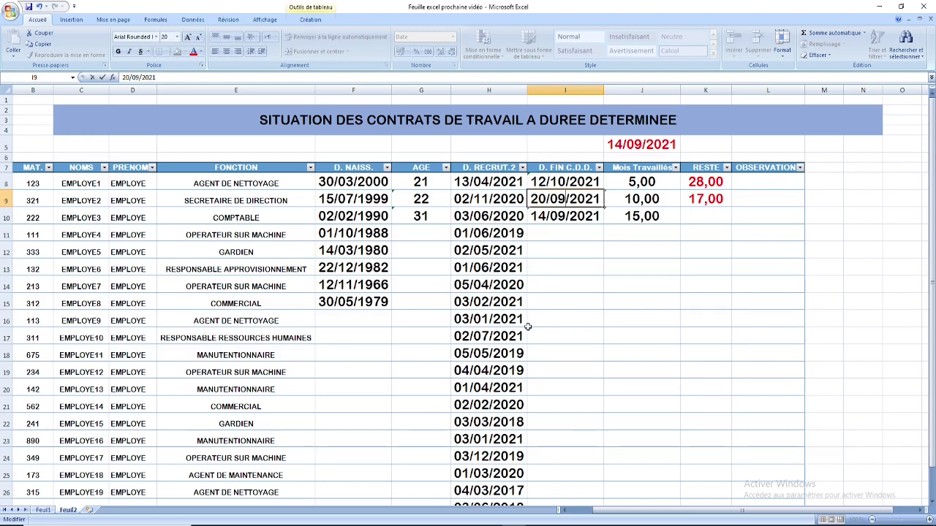
key("Return")
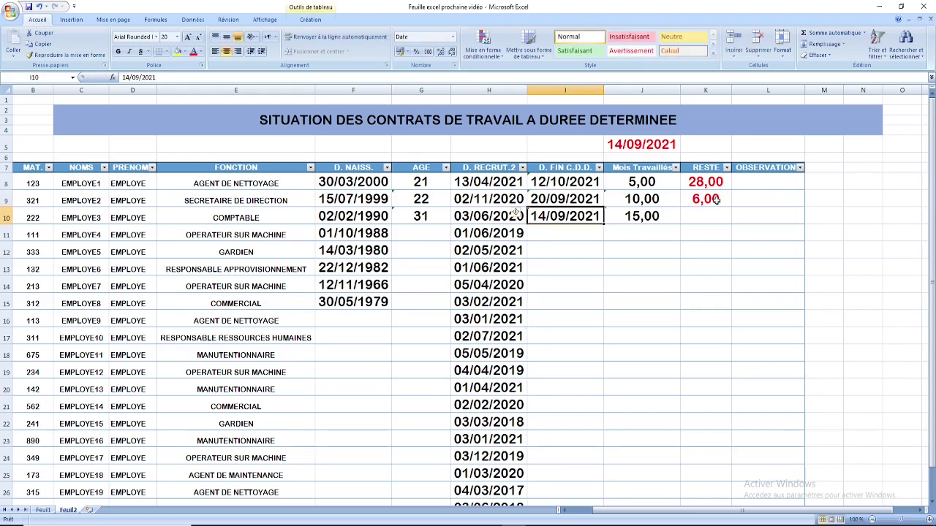
Set the day of the second employee's contract end date in I9 to 15, giving 15/09/2021
double_click(536, 198)
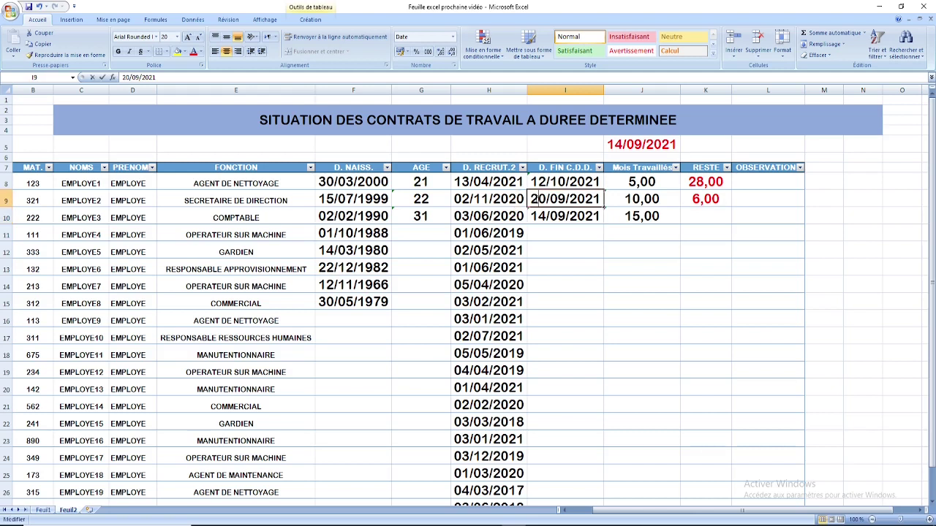
mouse_move(538, 198)
left_mouse_down()
mouse_move(530, 199)
mouse_move(546, 199)
left_mouse_up()
type("15")
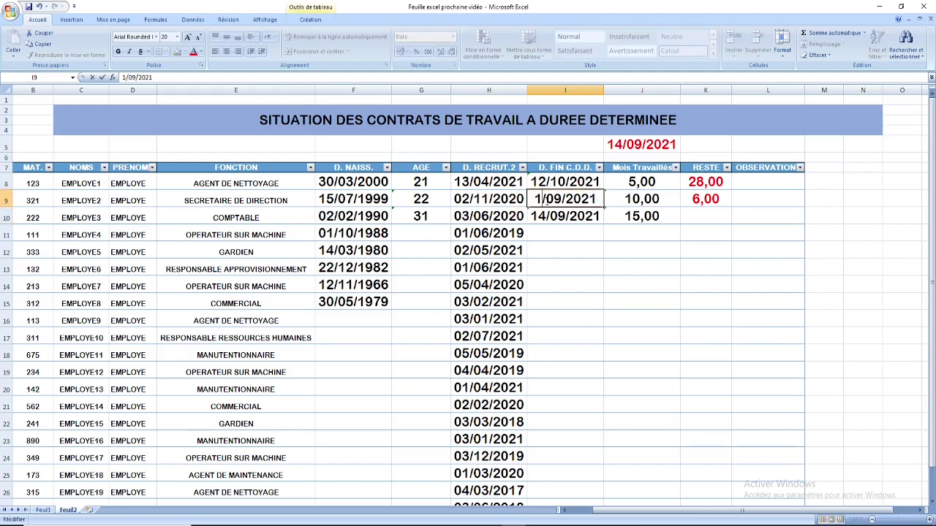
key("Return")
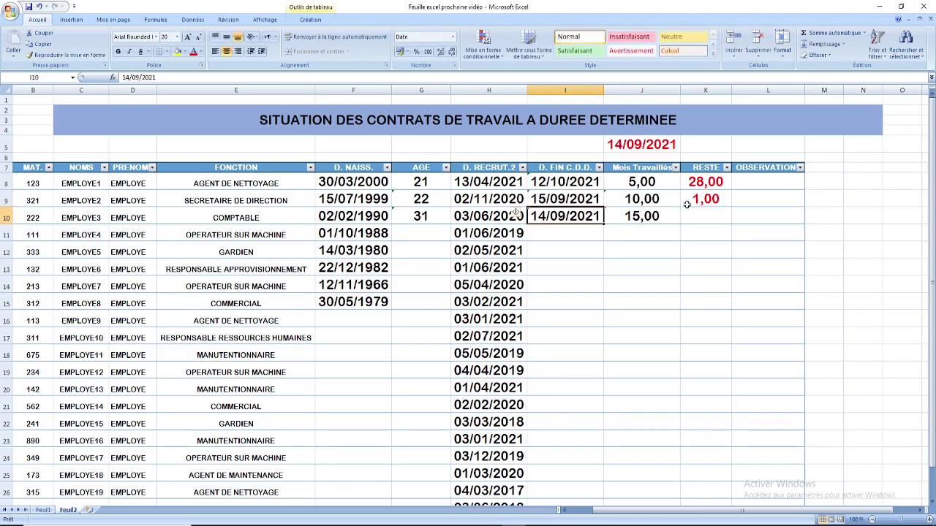
left_click(568, 199)
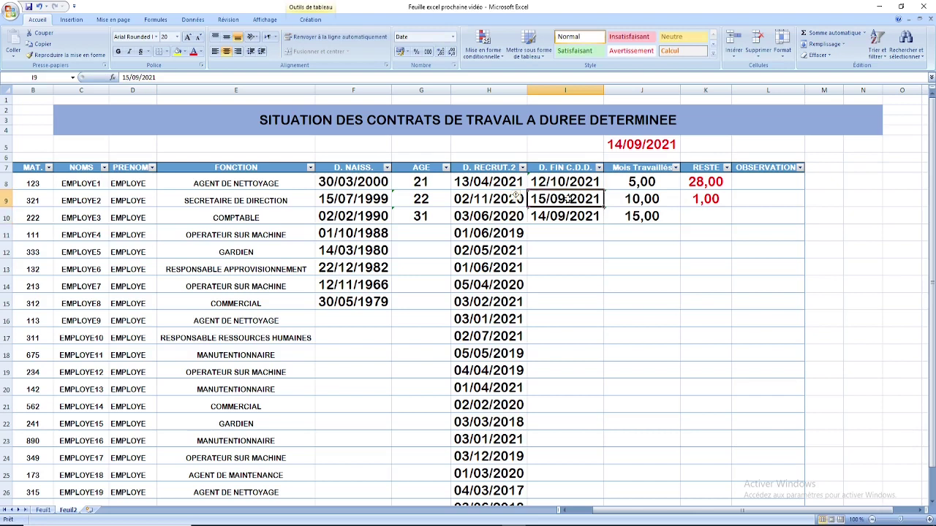
Calculate the third employee's days remaining before contract end in cell K10 with the formula =I10-AUJOURDHUI()
left_click(704, 219)
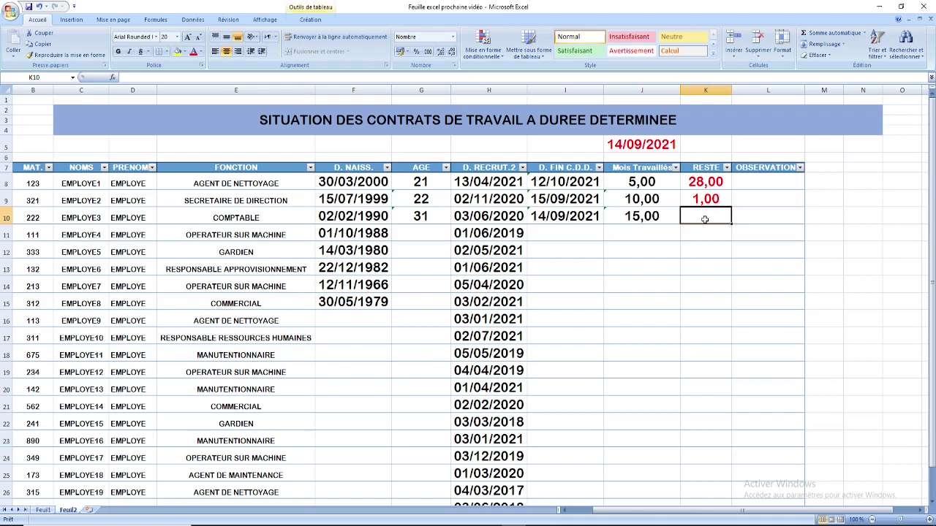
type("=")
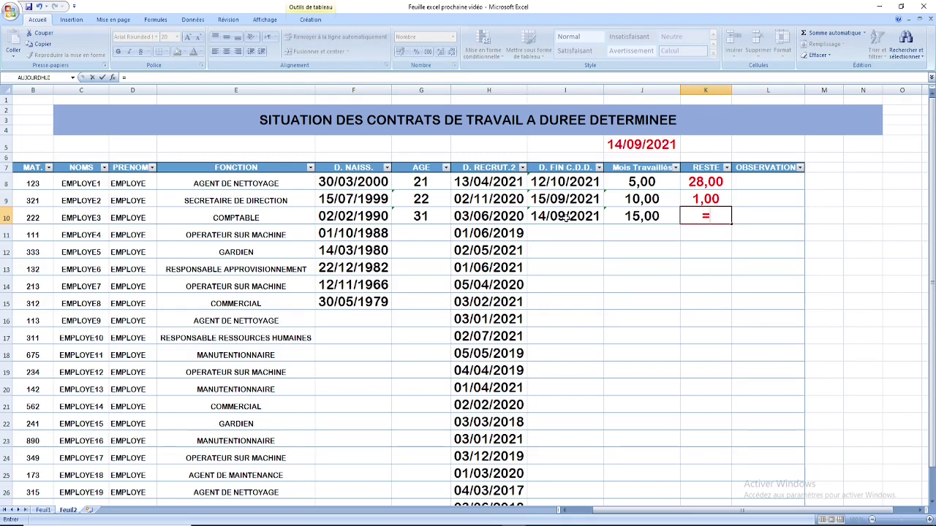
type("i")
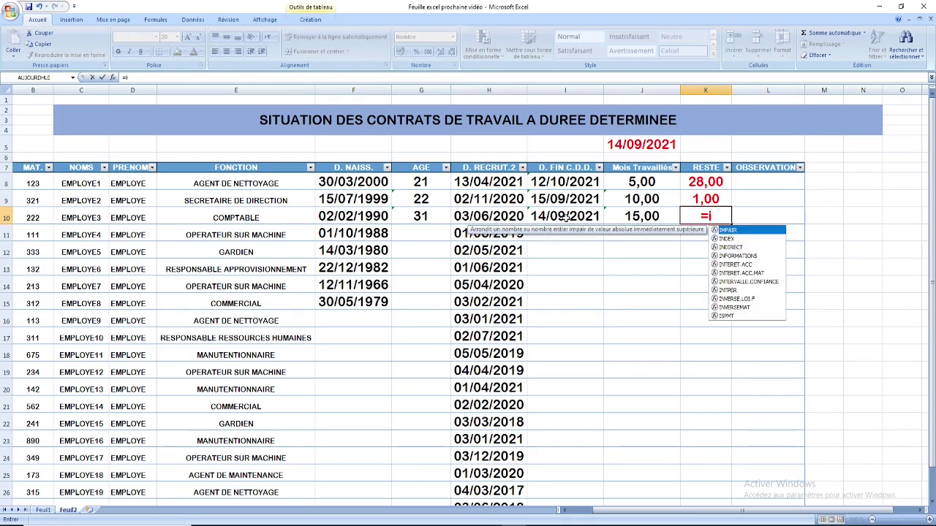
type("10-")
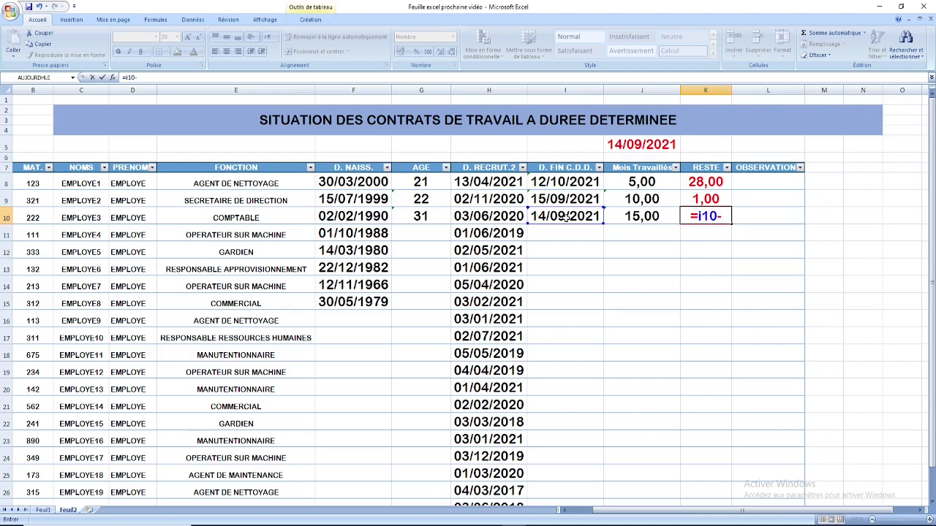
type("AUJ")
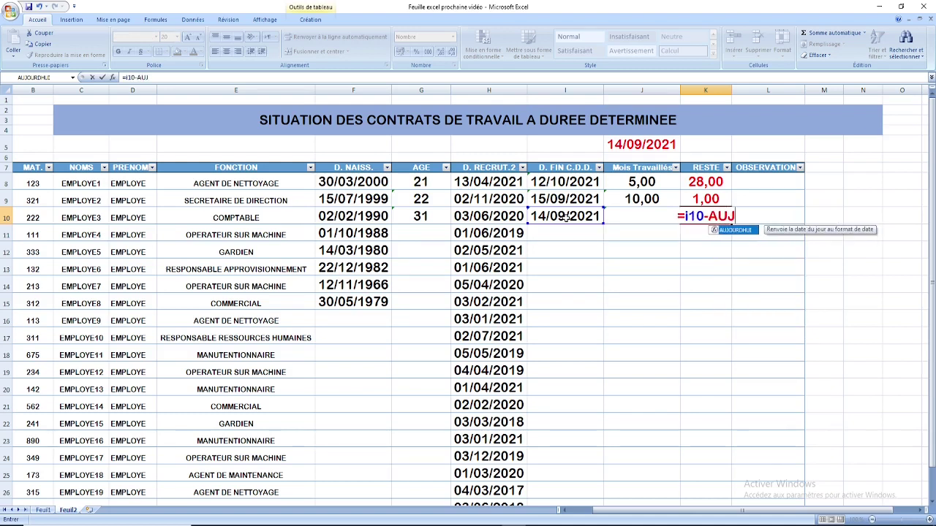
type("OURDHU")
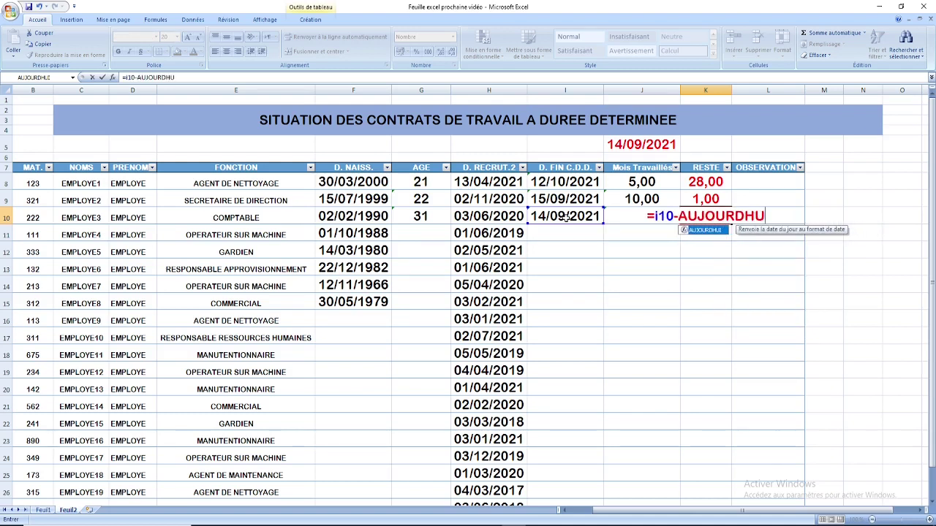
type("I")
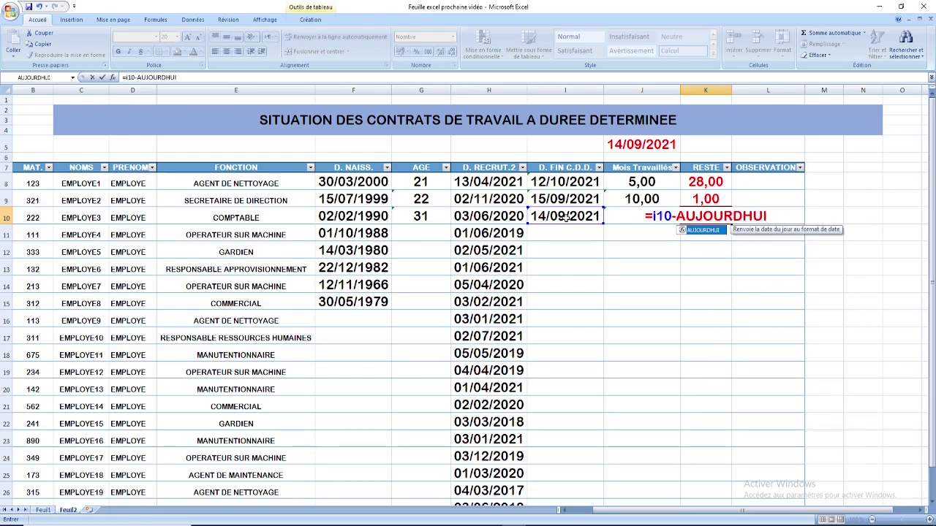
type("'")
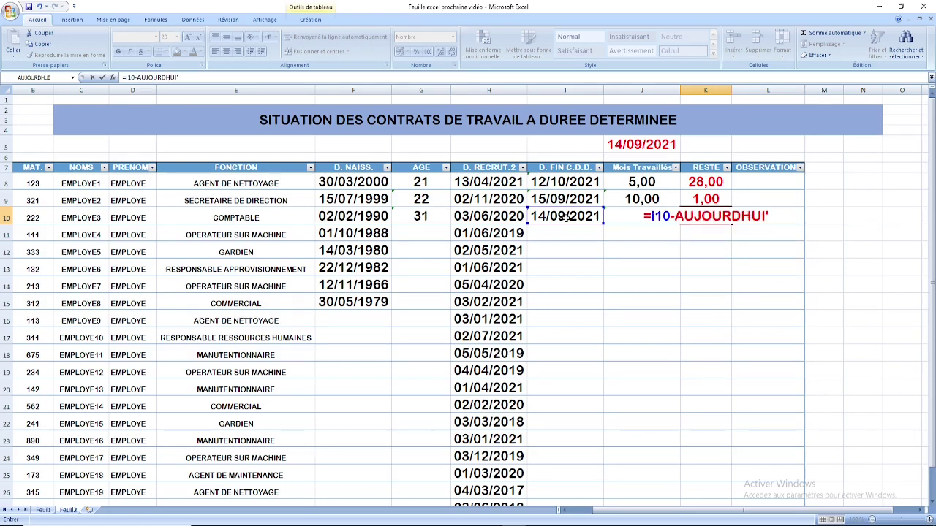
key("BackSpace")
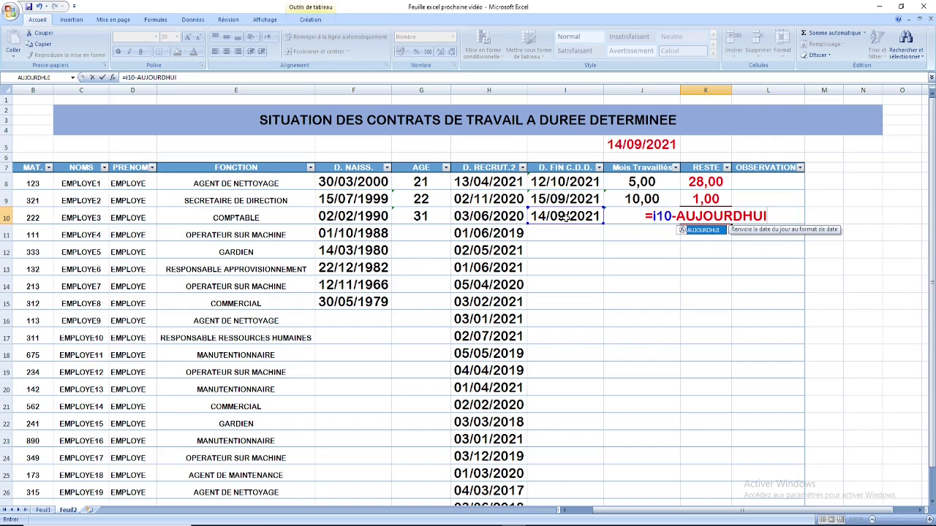
type("(")
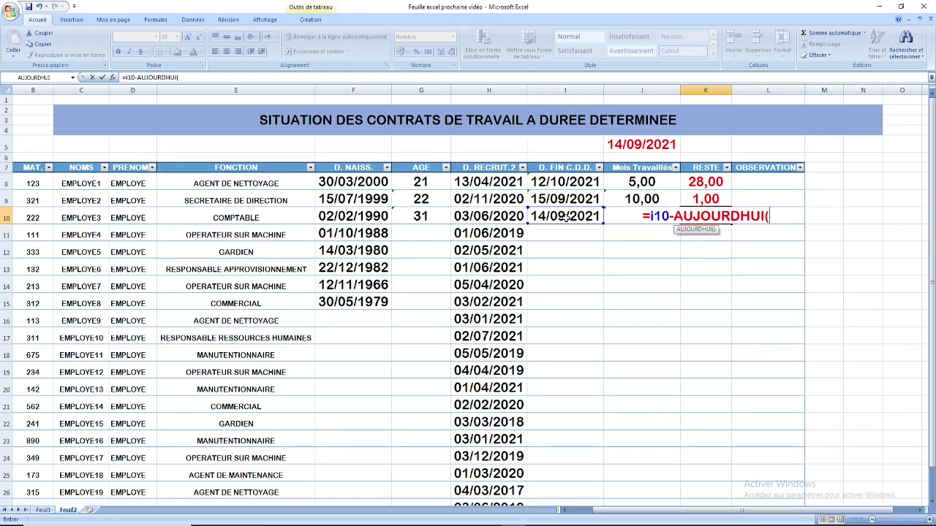
type(")")
key("Return")
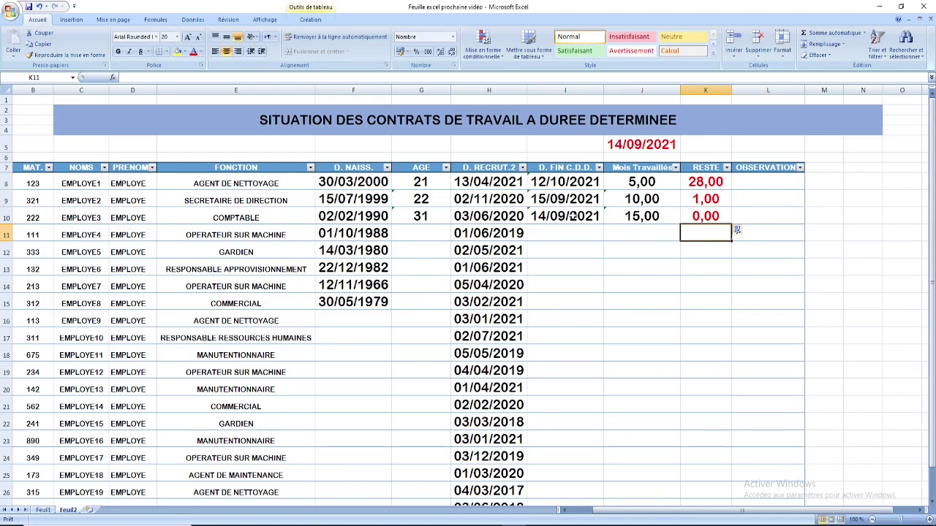
Change the third employee's contract end date in I10 to 14/10/2021
left_click(570, 215)
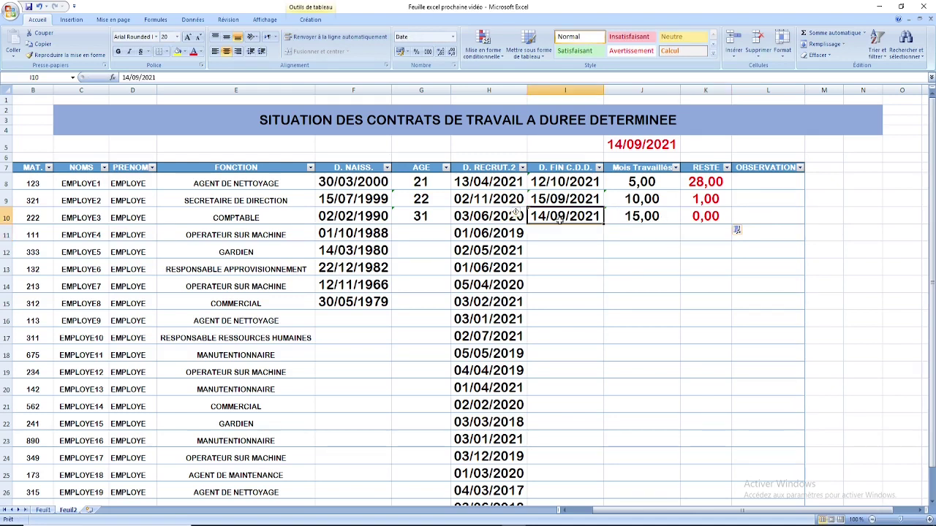
double_click(535, 217)
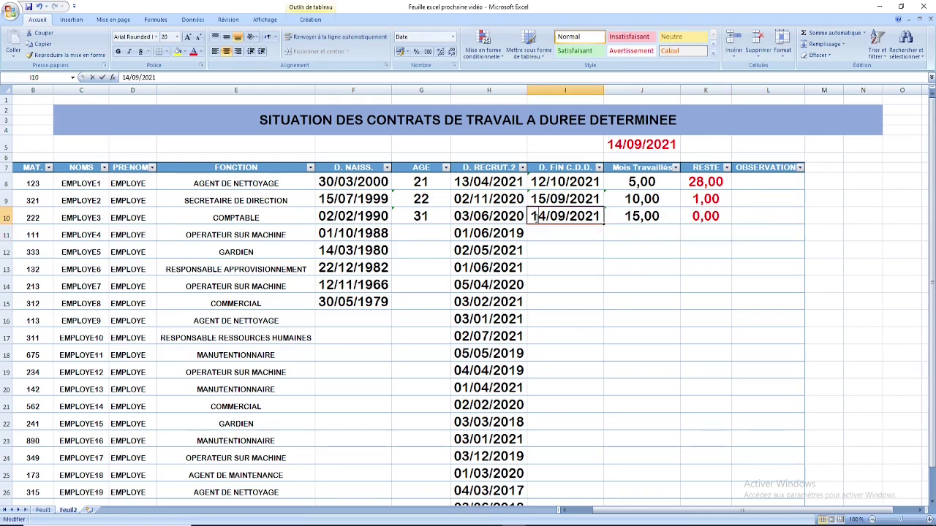
left_click_drag(550, 217, 567, 217)
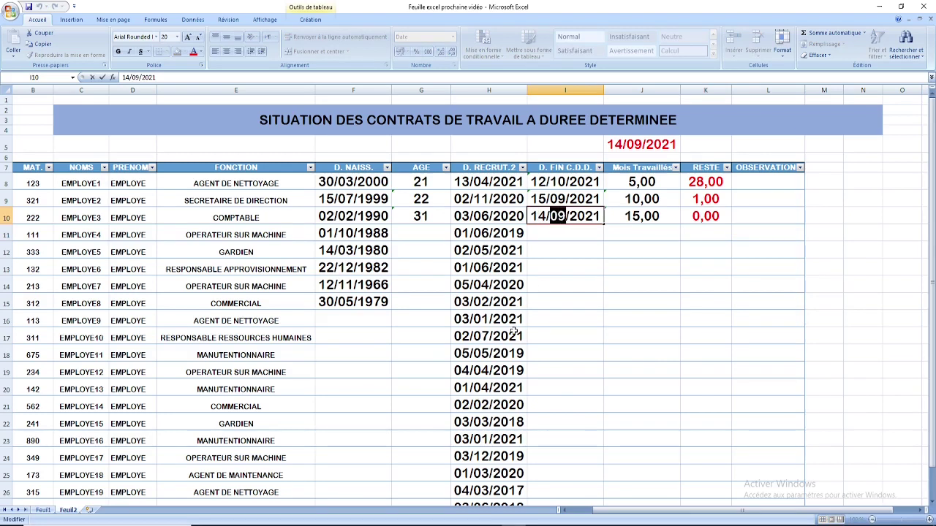
type("10")
key("Return")
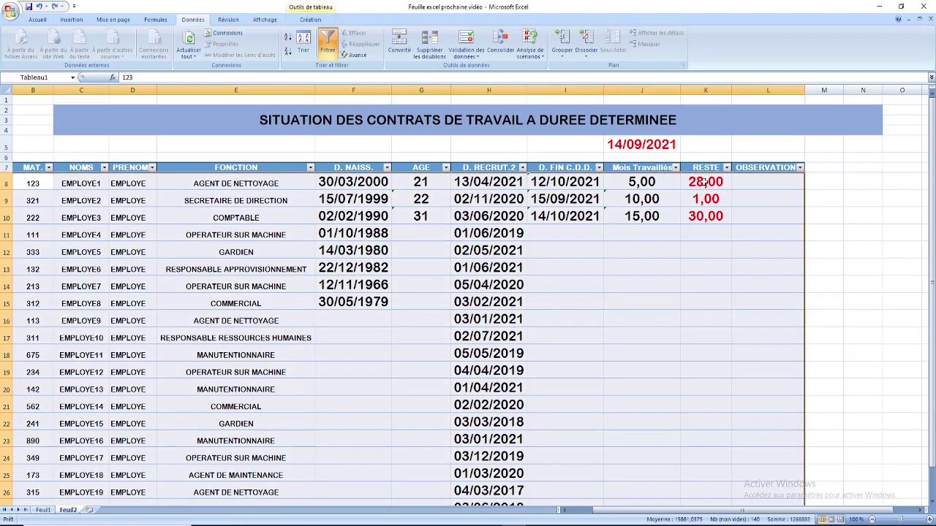
Examine the remaining-days formulas in K8 to K10, comparing them with the months-worked cells J8 and J9 and the contract end date in I8
left_click(704, 183)
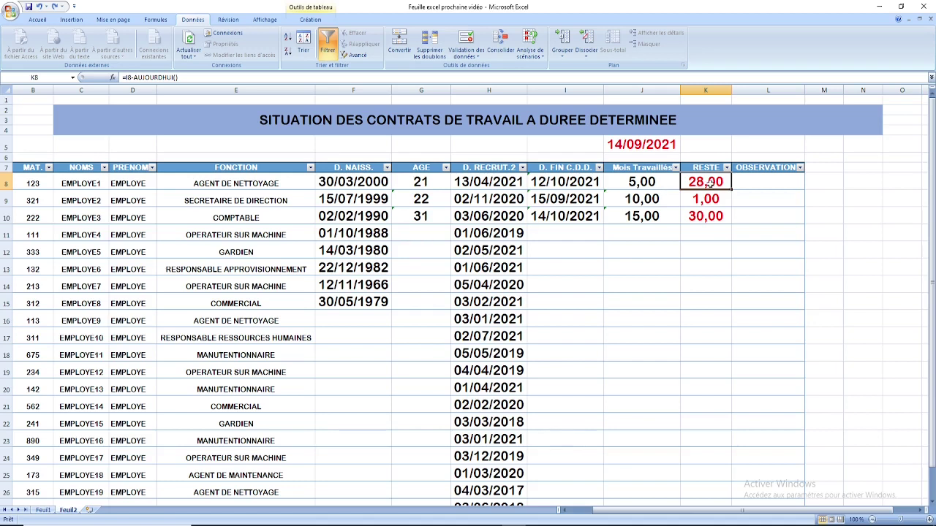
left_click(721, 204)
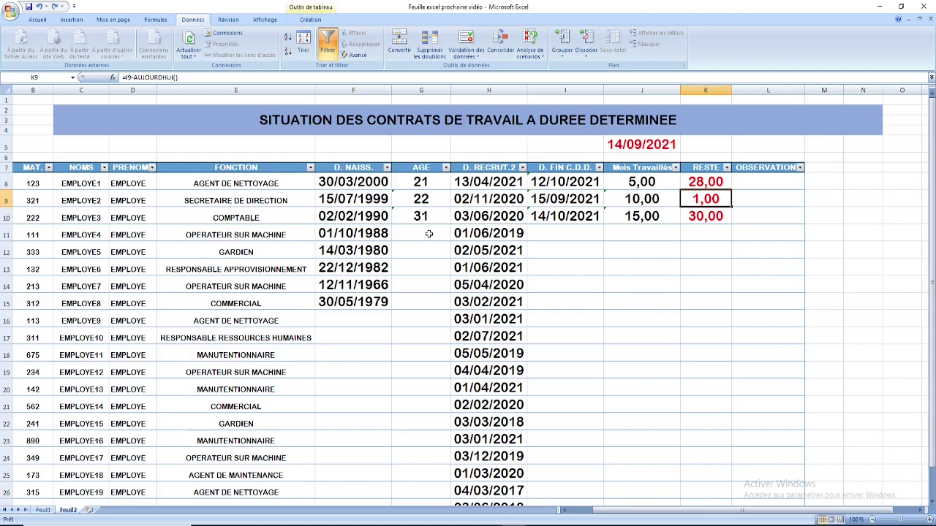
left_click(720, 217)
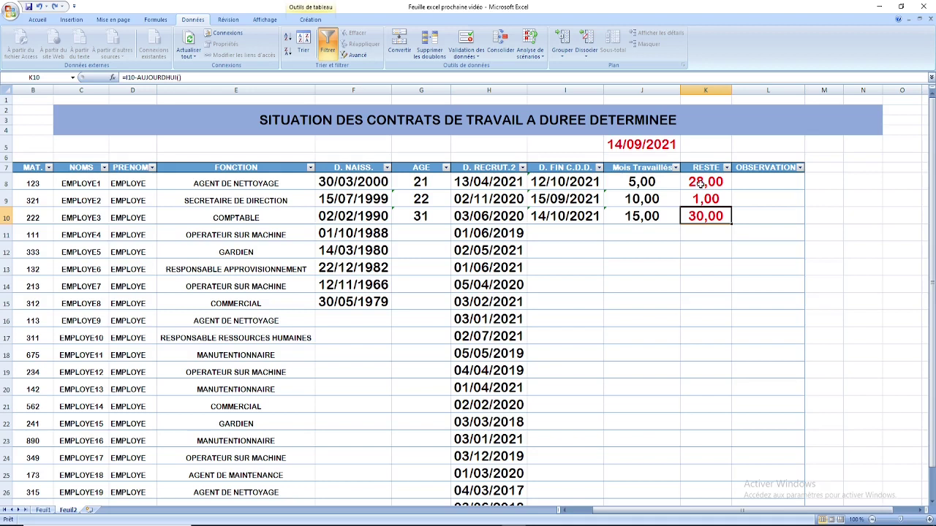
left_click(638, 184)
left_click(711, 181)
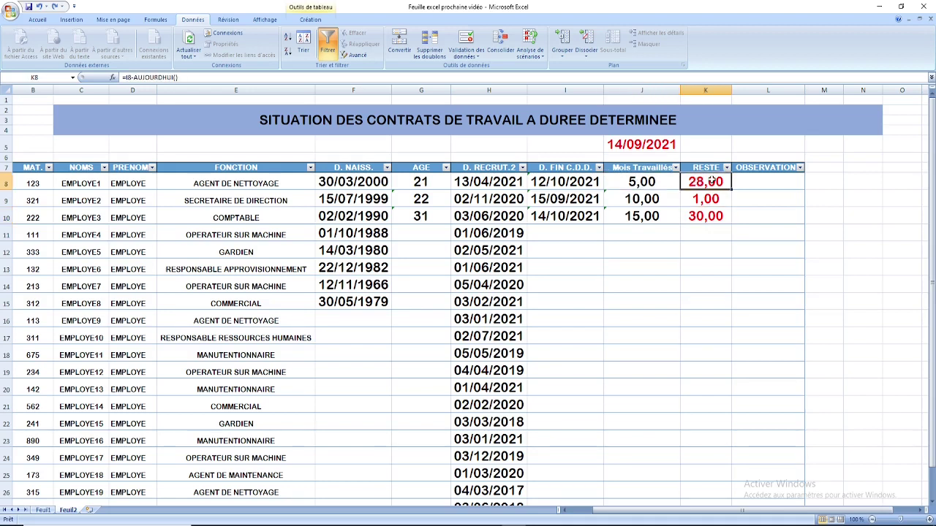
left_click(656, 199)
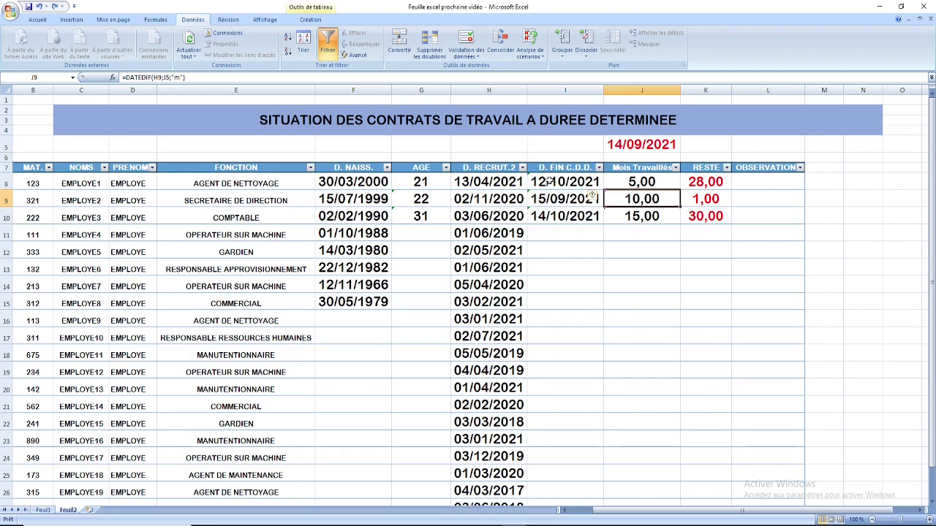
left_click(720, 182)
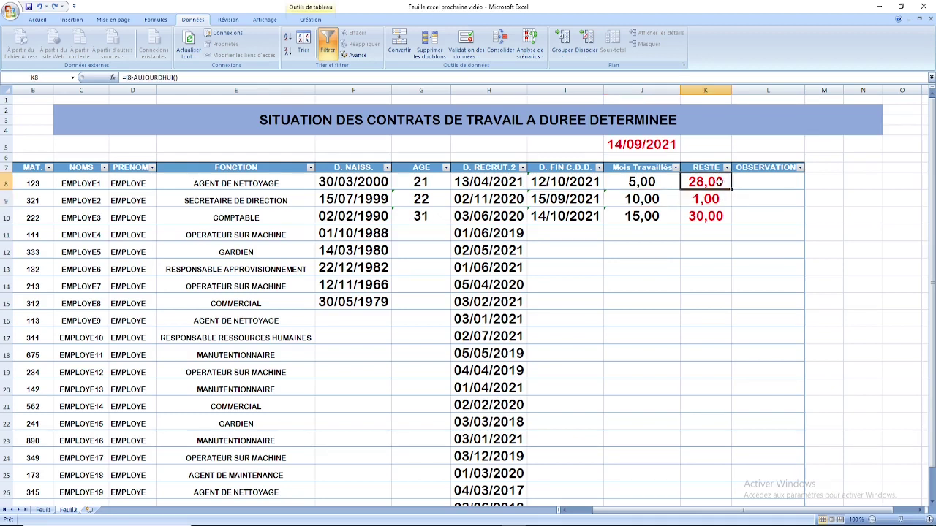
left_click(557, 183)
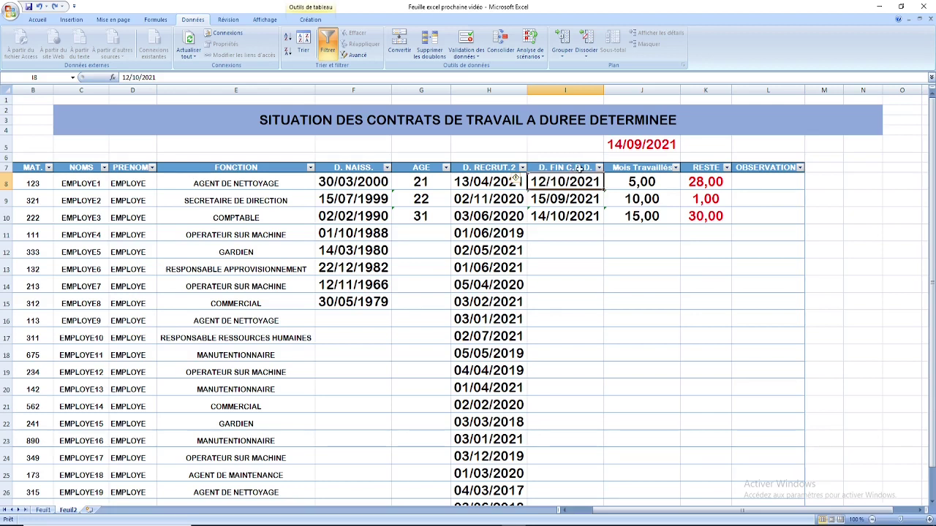
left_click(693, 182)
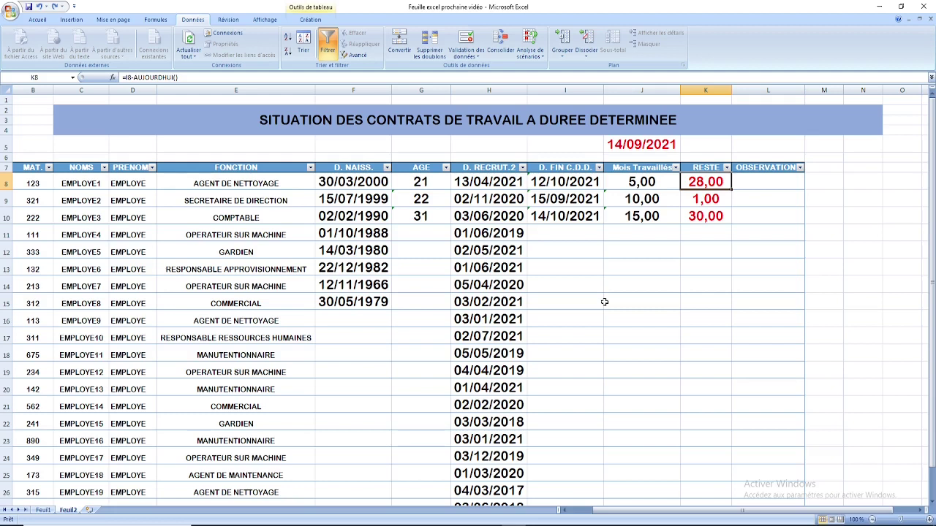
left_click(697, 213)
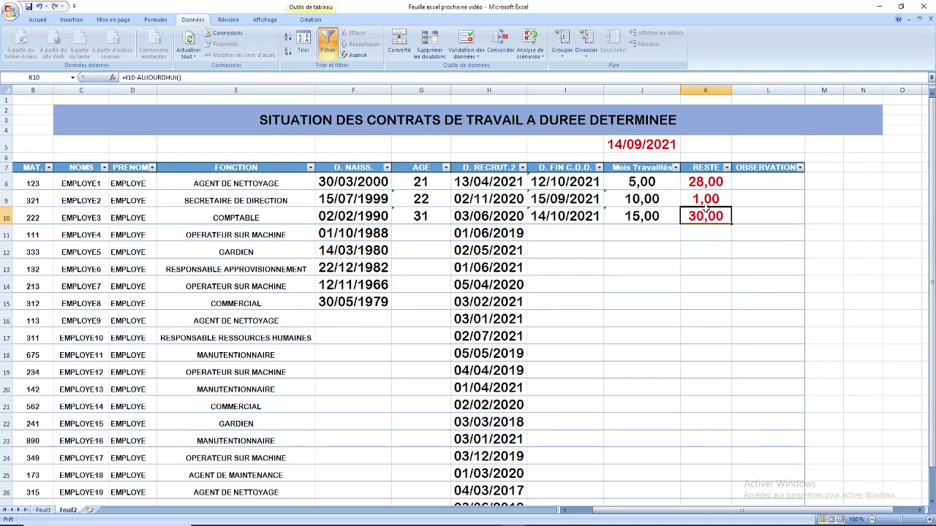
left_click(708, 197)
left_click(708, 179)
left_click(707, 215)
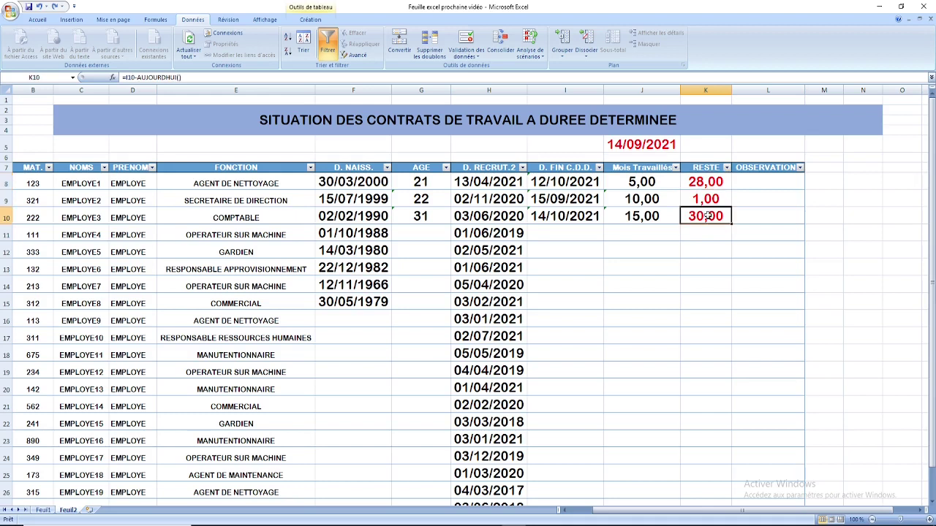